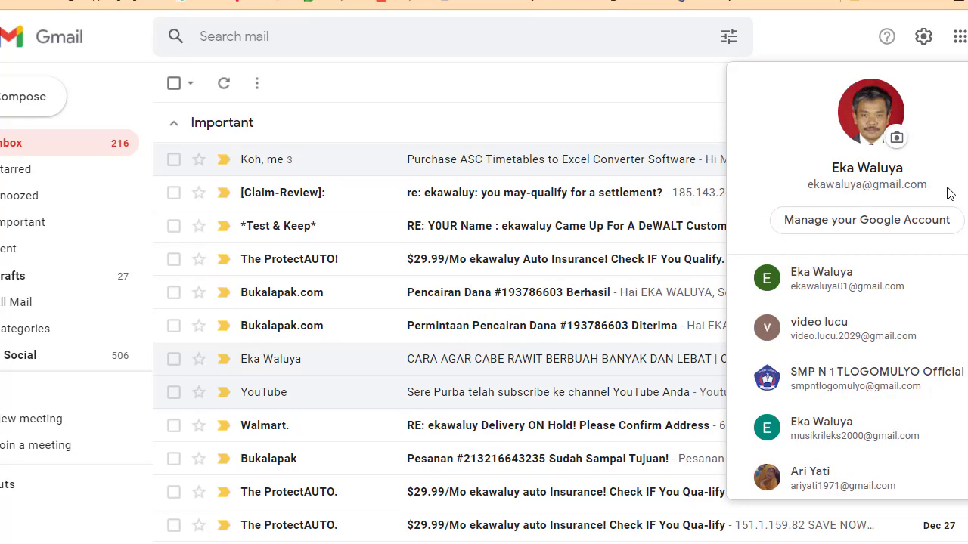
Switch to the first alternate Gmail account and download Asc to Excel.zip from the link in the newest inbox email
{"action": "left_click", "coordinate": [885, 286]}
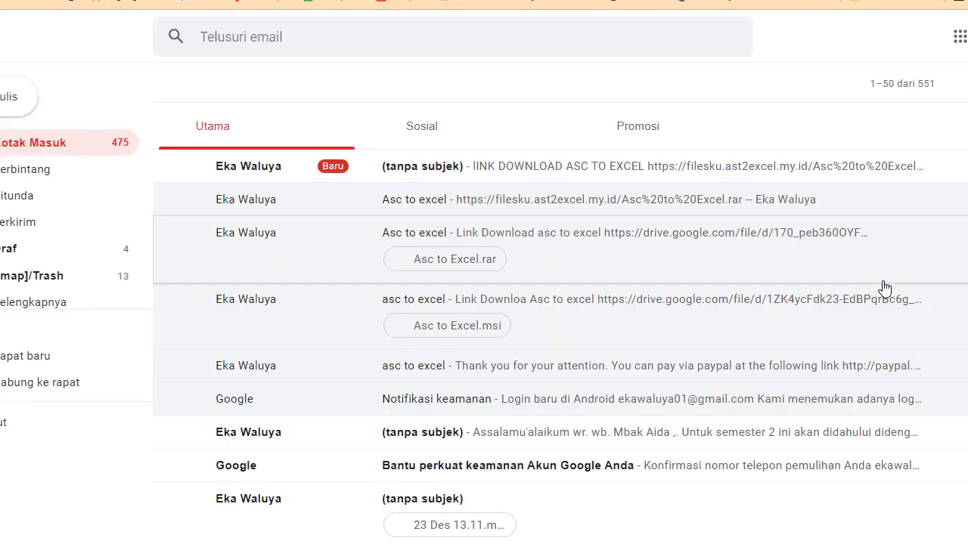
{"action": "left_click", "coordinate": [594, 167]}
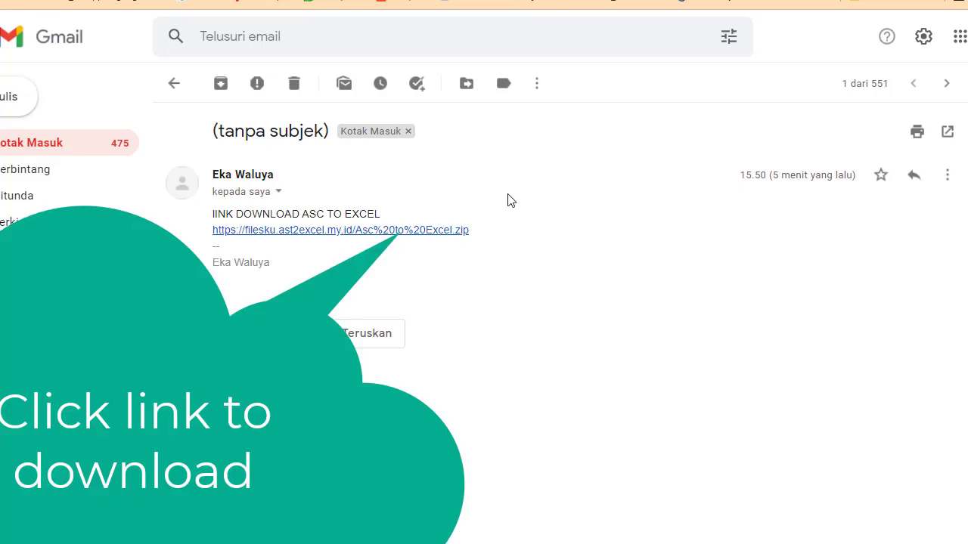
{"action": "left_click", "coordinate": [440, 236]}
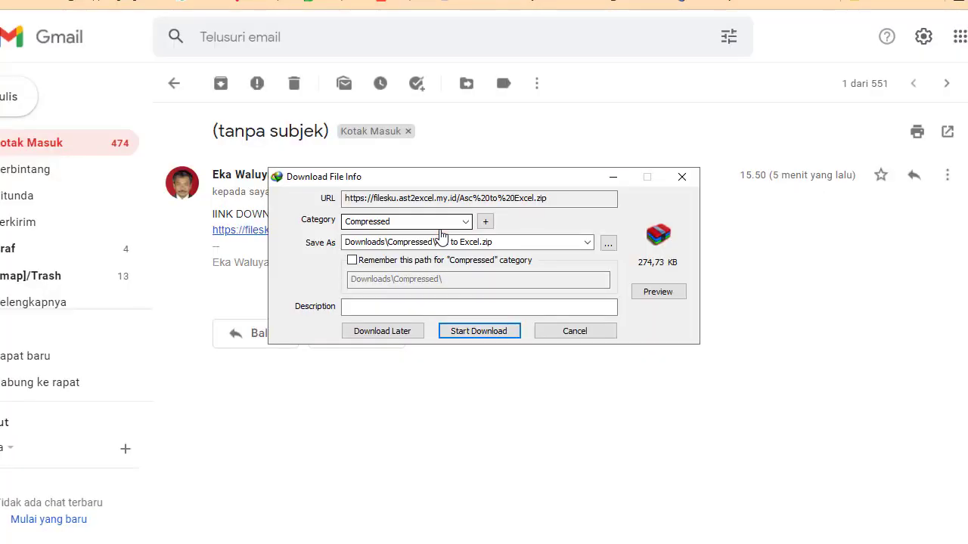
{"action": "left_click", "coordinate": [466, 333]}
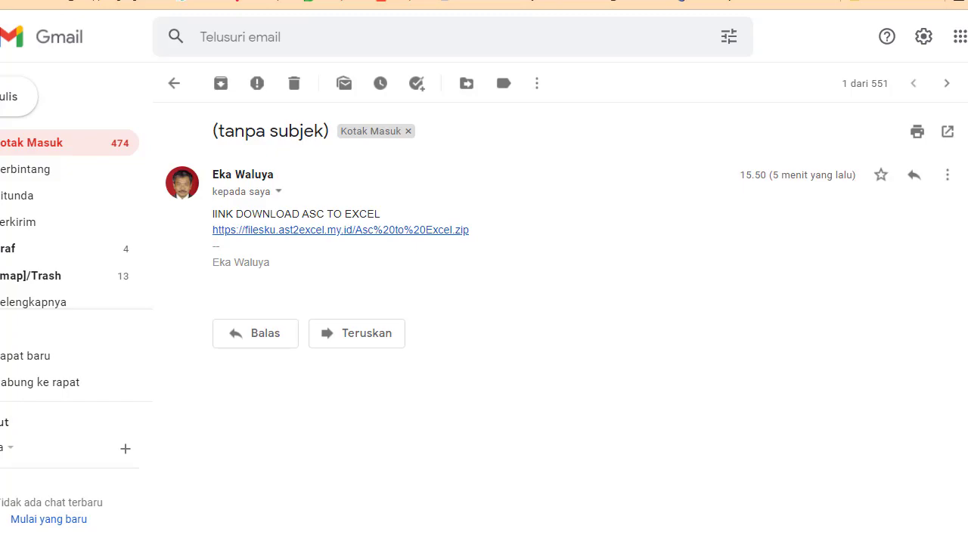
Switch to File Explorer and open Asc to Excel.zip from the Compressed folder in Downloads, dismissing the WinRAR purchase reminder
{"action": "key", "text": "alt+Tab"}
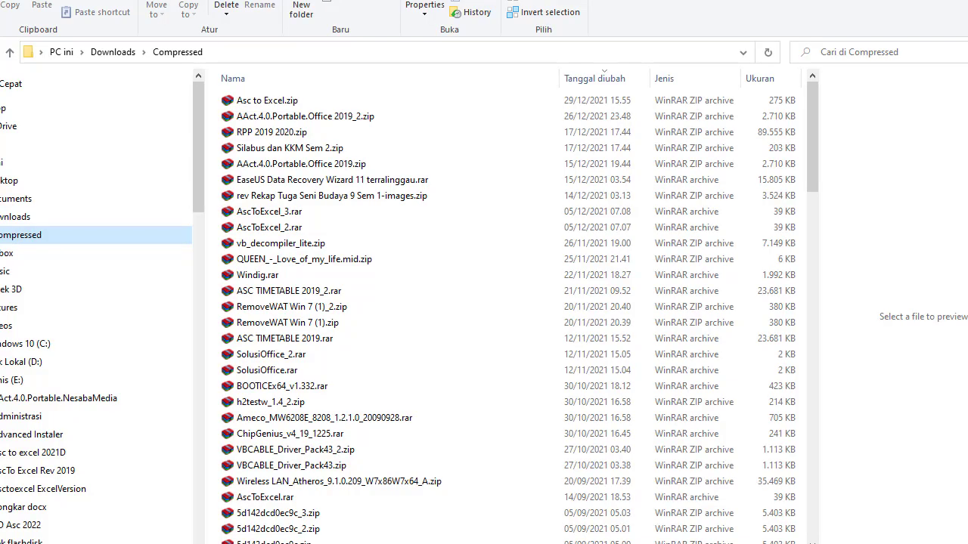
{"action": "left_click", "coordinate": [47, 221]}
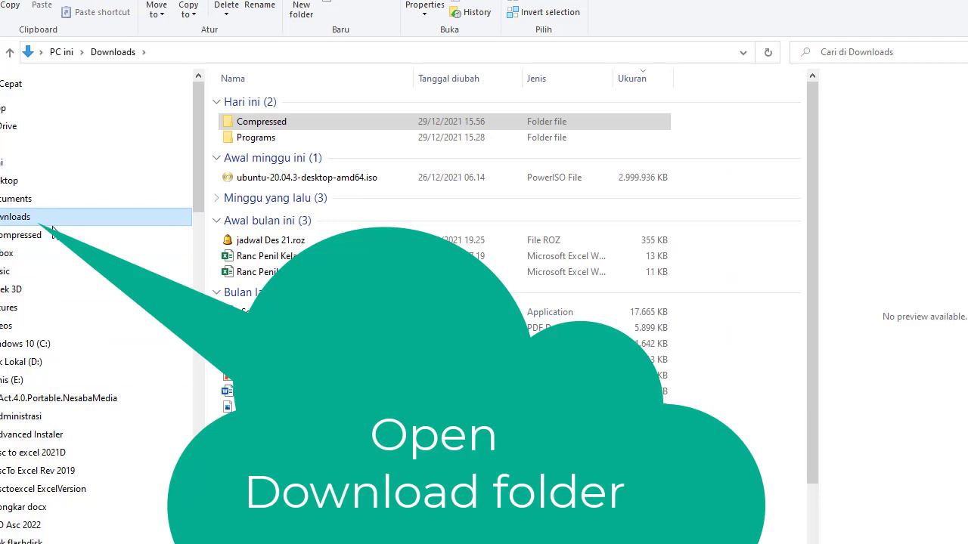
{"action": "left_click", "coordinate": [48, 235]}
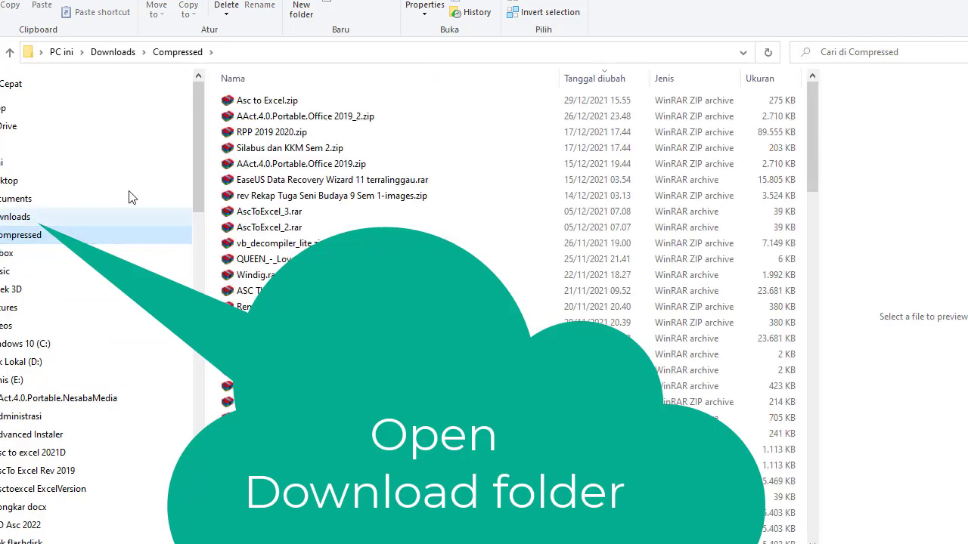
{"action": "double_click", "coordinate": [261, 106]}
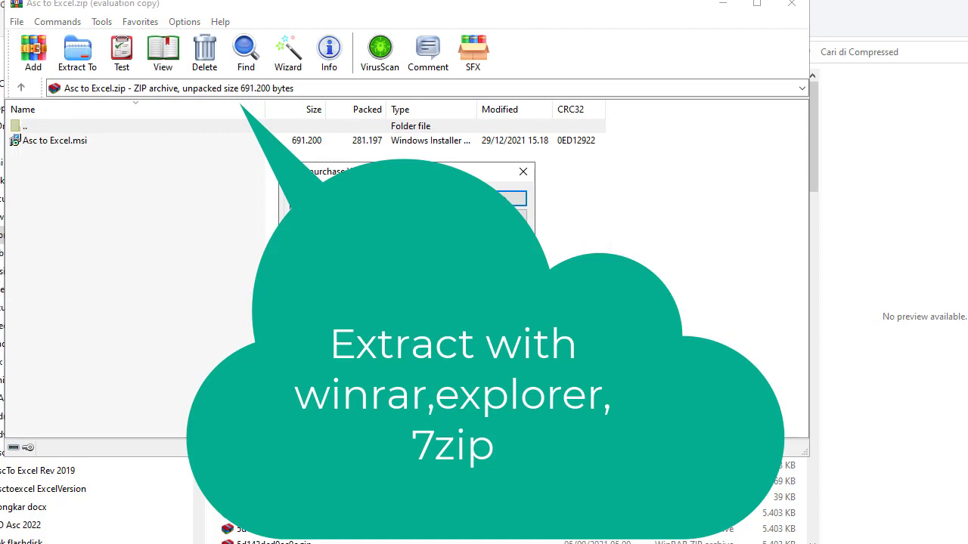
{"action": "key", "text": "Escape"}
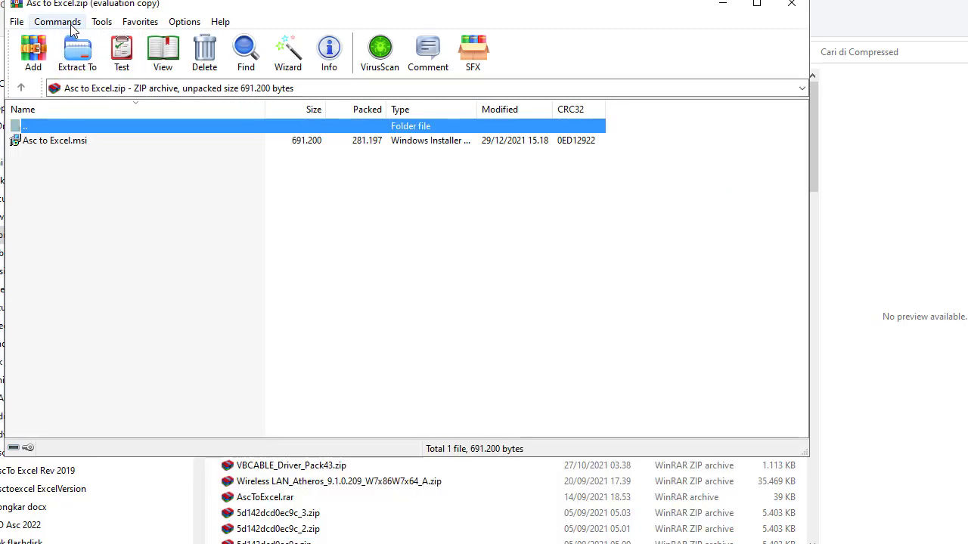
Extract the archive to D:\Hana, replacing all existing files, and close WinRAR
{"action": "left_click", "coordinate": [75, 62]}
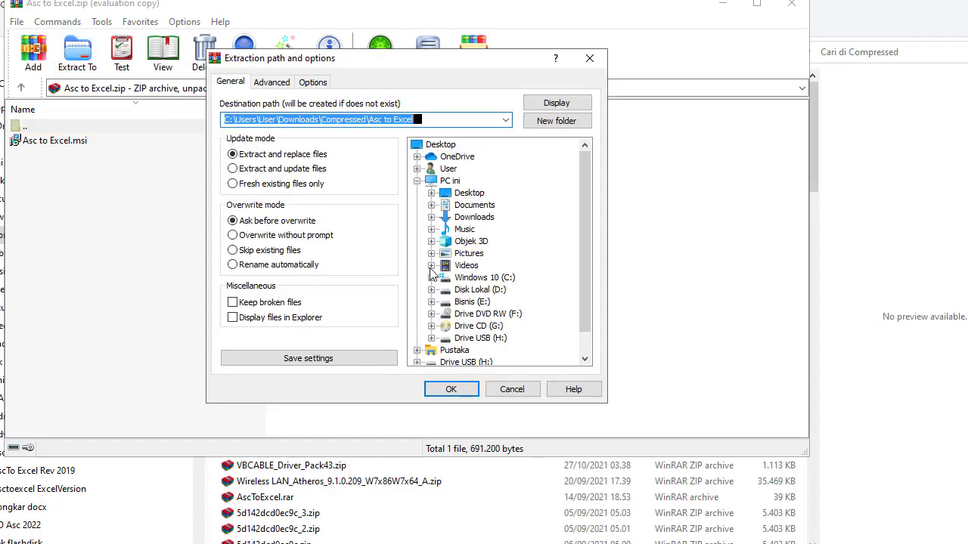
{"action": "left_click", "coordinate": [465, 290]}
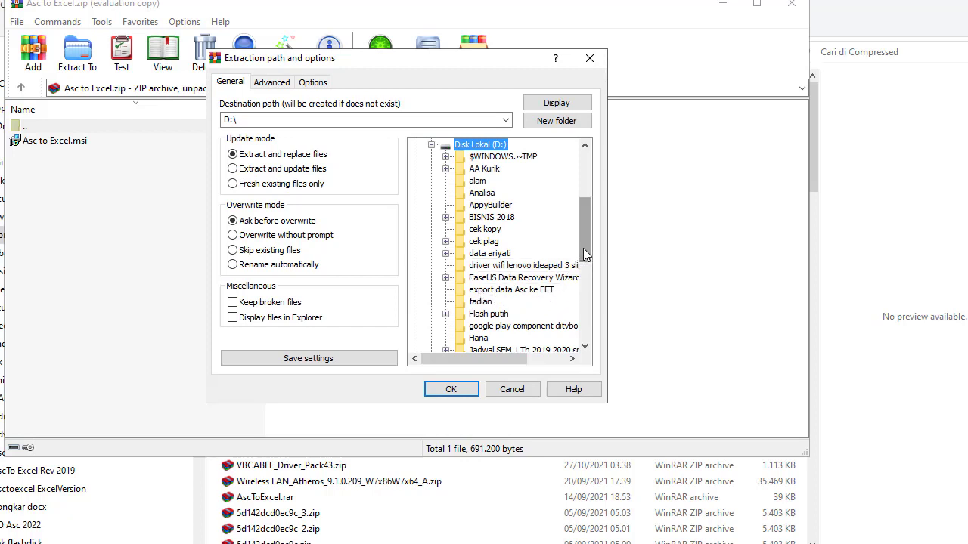
{"action": "scroll", "coordinate": [584, 255], "scroll_direction": "down", "scroll_amount": 1}
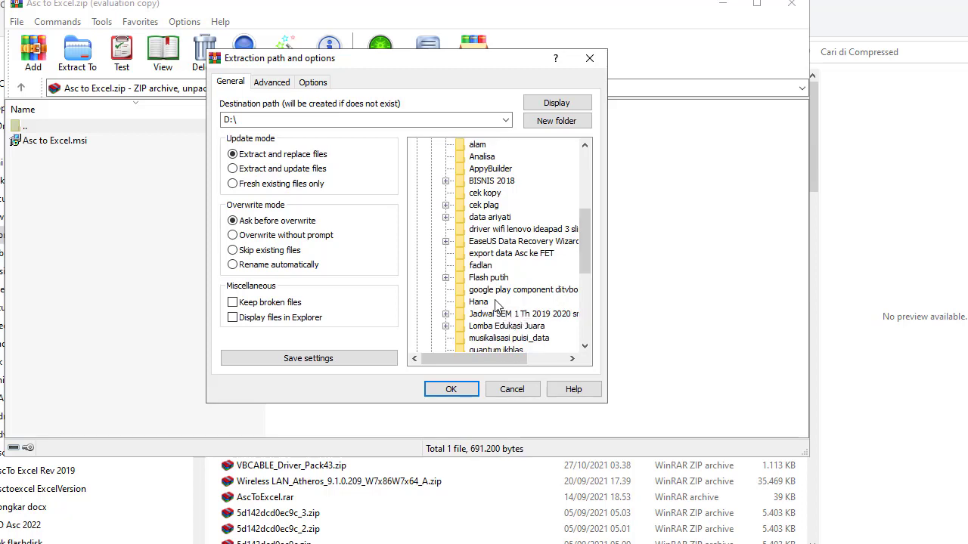
{"action": "left_click", "coordinate": [486, 303]}
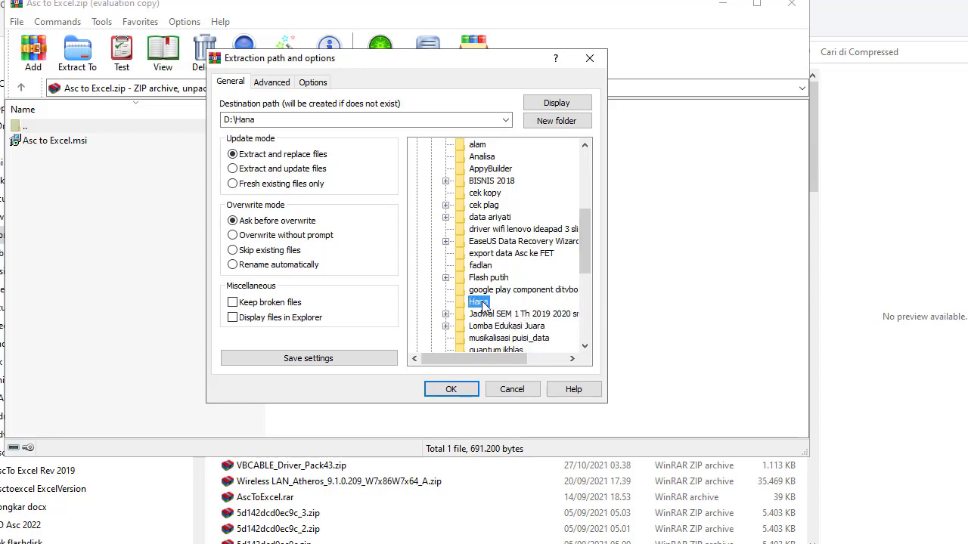
{"action": "left_click", "coordinate": [451, 390]}
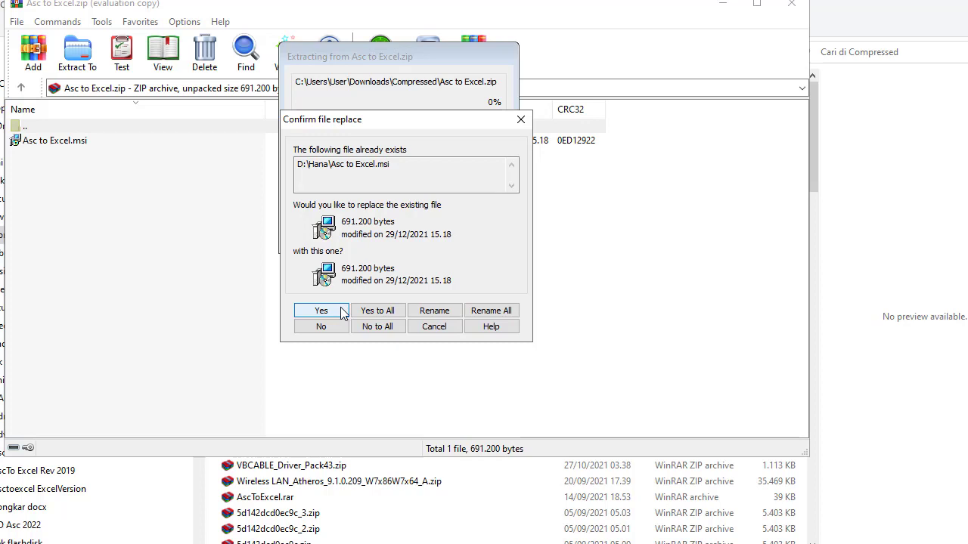
{"action": "left_click", "coordinate": [377, 311]}
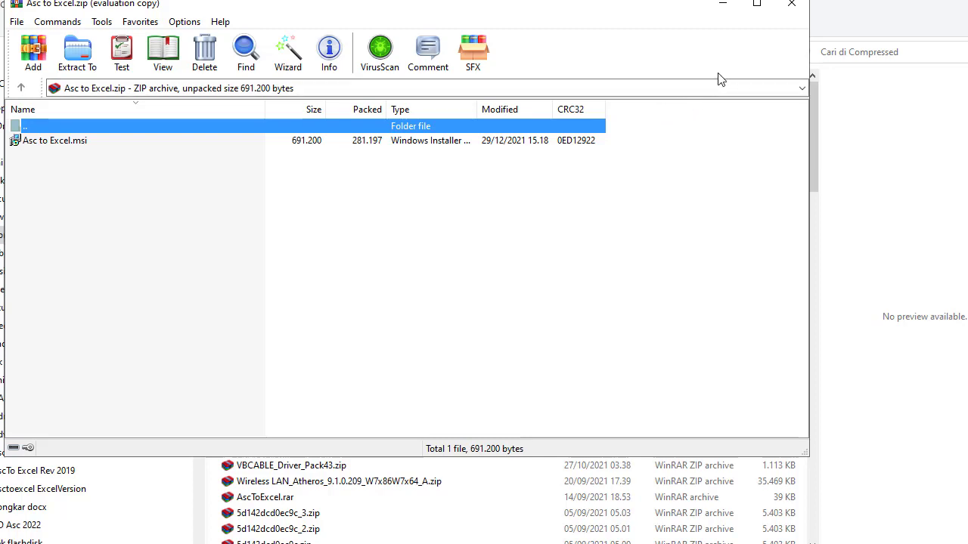
{"action": "left_click", "coordinate": [791, 6]}
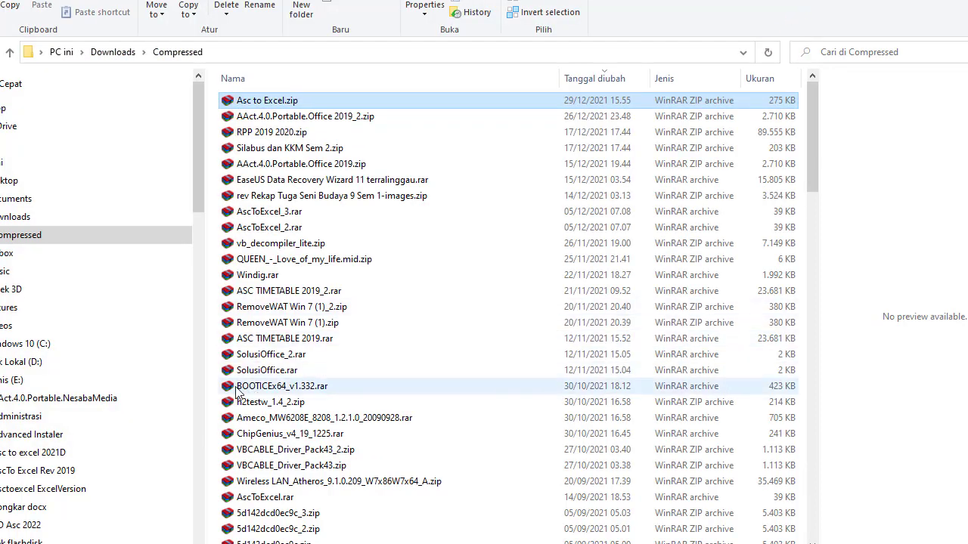
Open the Hana folder on drive D: and launch the installation of Asc to Excel.msi
{"action": "left_click", "coordinate": [76, 360]}
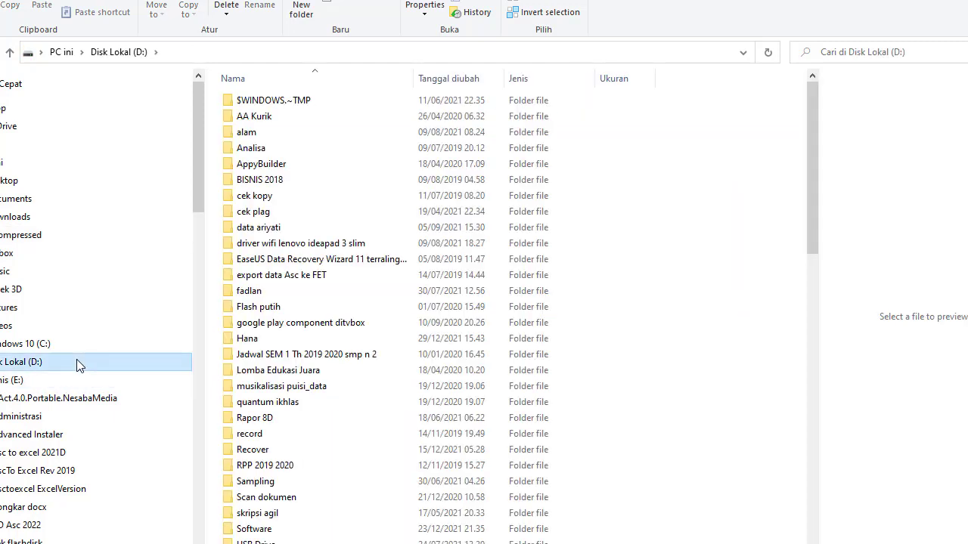
{"action": "double_click", "coordinate": [274, 339]}
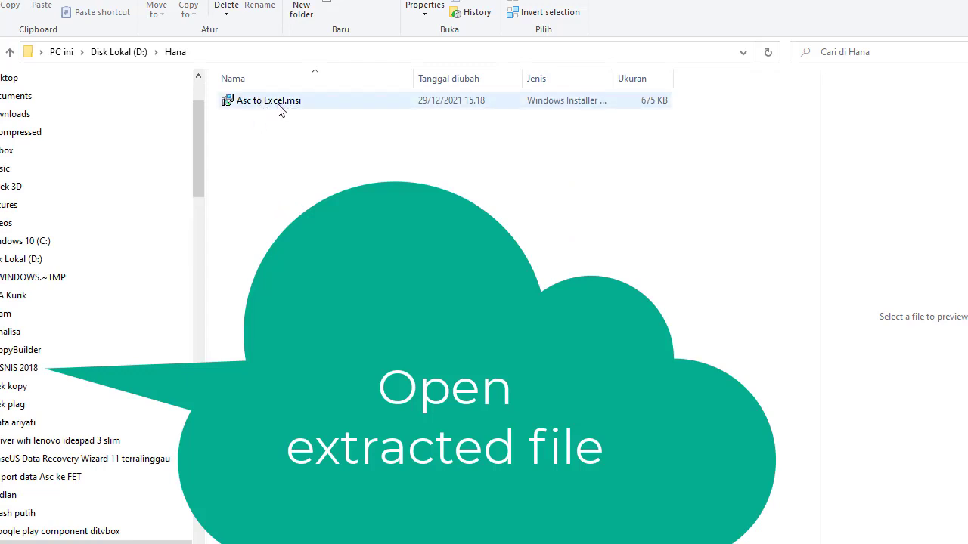
{"action": "right_click", "coordinate": [279, 110]}
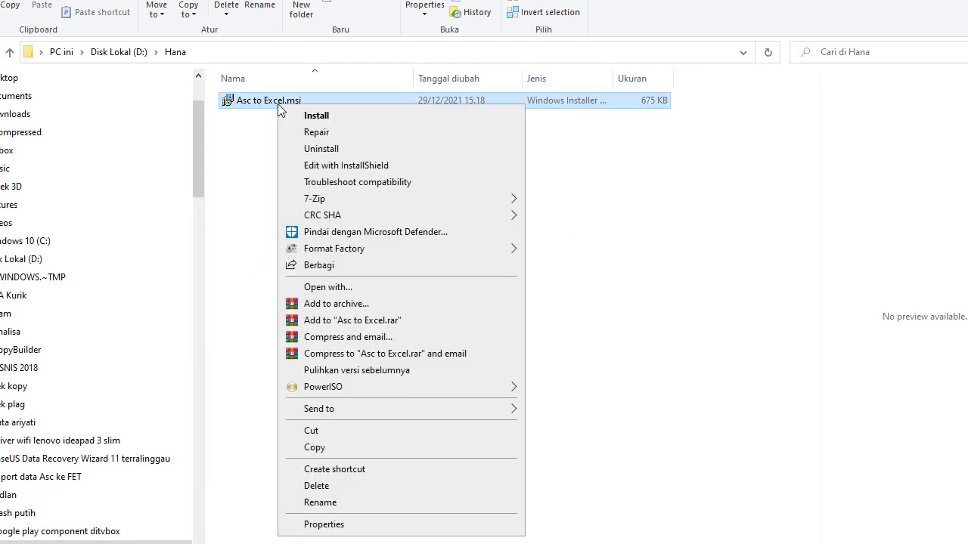
{"action": "left_click", "coordinate": [282, 115]}
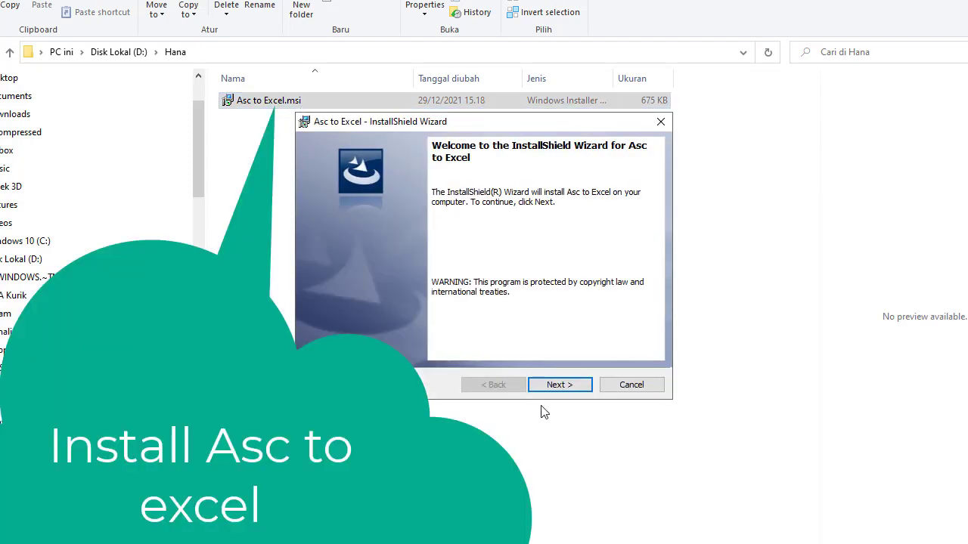
Proceed past the installer's welcome page and accept the license agreement terms
{"action": "left_click", "coordinate": [561, 386]}
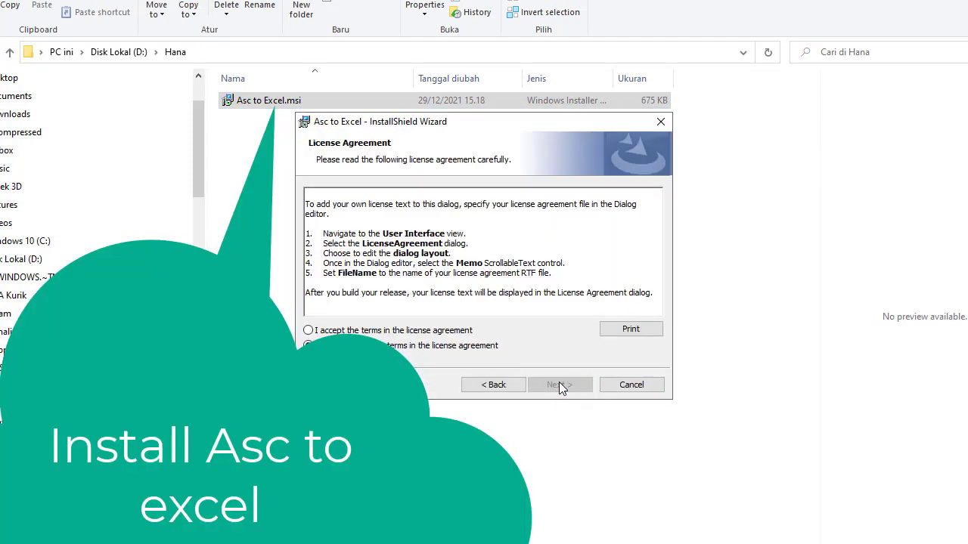
{"action": "left_click", "coordinate": [449, 331]}
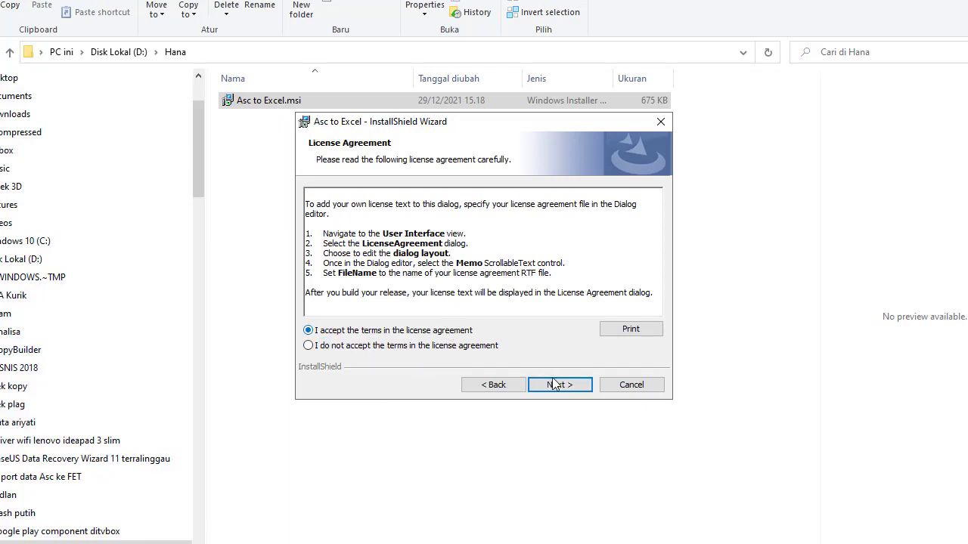
{"action": "left_click", "coordinate": [558, 386]}
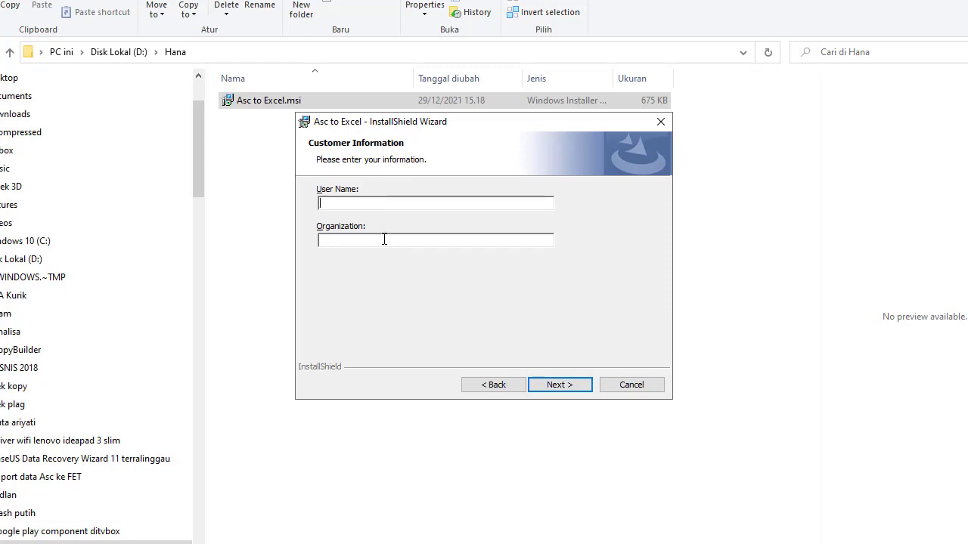
Fill in the customer information with the user's name and the organization EKA SOFT
{"action": "type", "text": "EKA"}
{"action": "type", "text": "E"}
{"action": "type", "text": "KA SOF"}
{"action": "type", "text": "T"}
{"action": "left_click", "coordinate": [560, 387]}
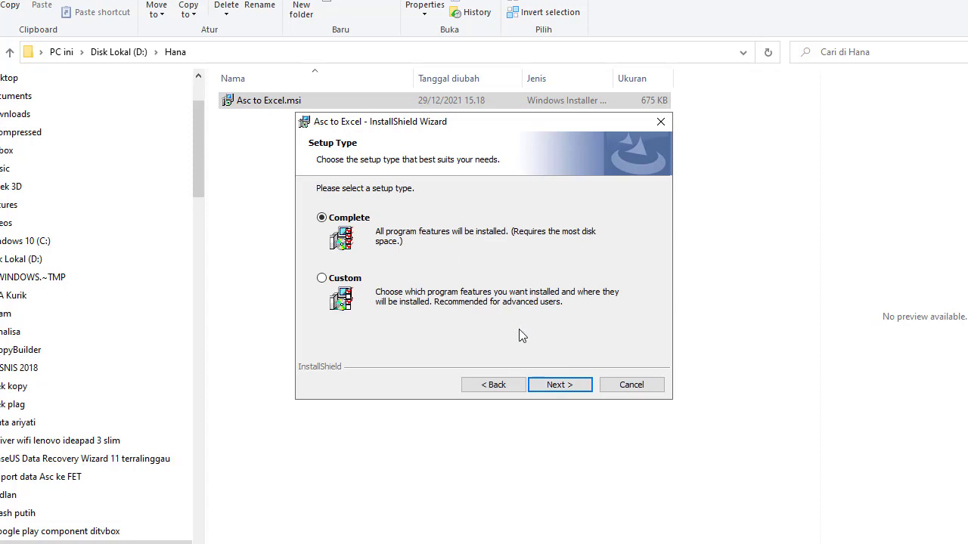
Install Asc to Excel with the Complete setup type, allow the device changes, and finish the wizard
{"action": "left_click", "coordinate": [560, 387]}
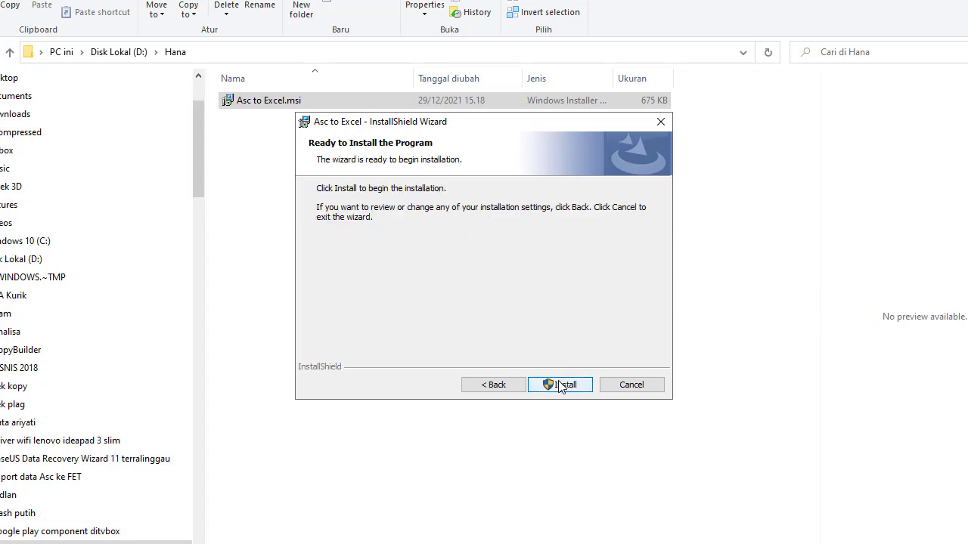
{"action": "left_click", "coordinate": [560, 386]}
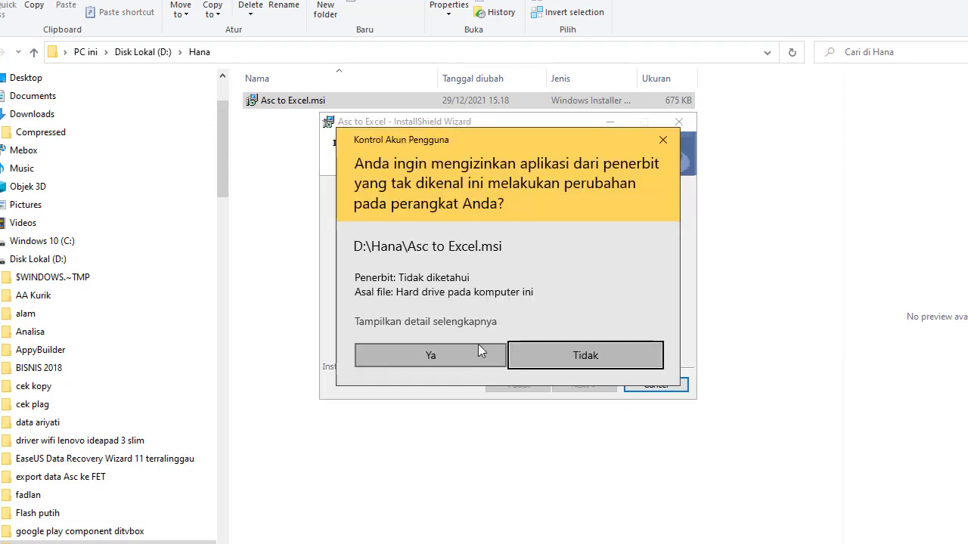
{"action": "left_click", "coordinate": [448, 363]}
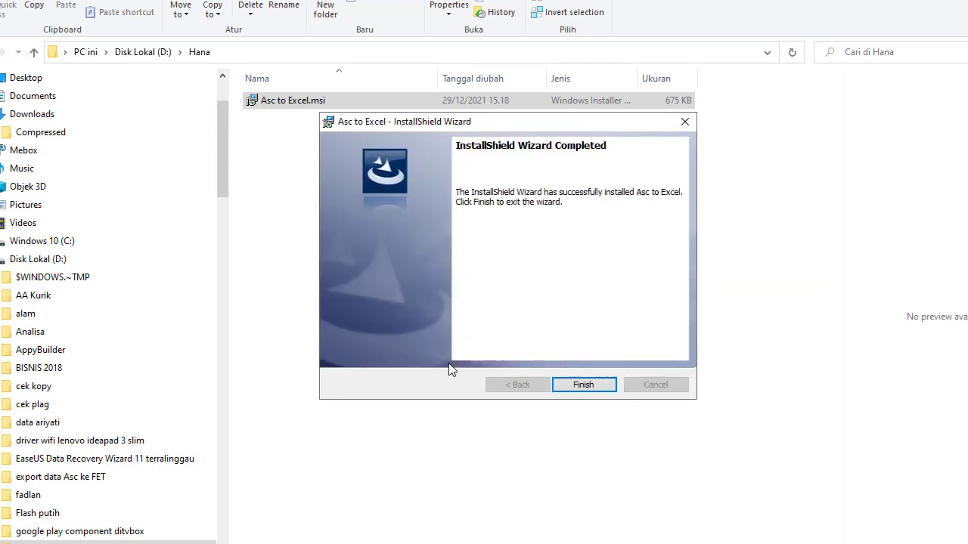
{"action": "left_click", "coordinate": [589, 385]}
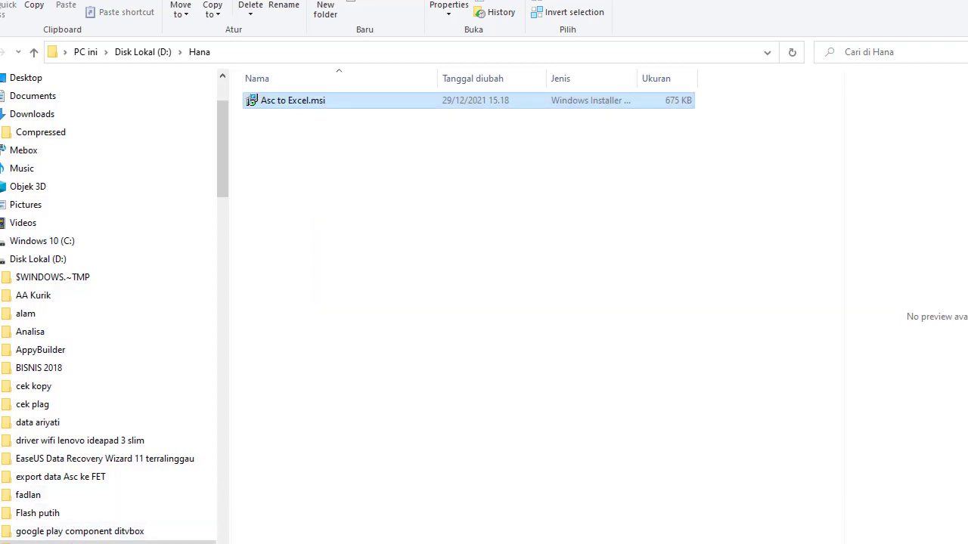
Launch aSc Timetables, decline the online update check, and open the recent file jadwal Des 21.roz
{"action": "key", "text": "super"}
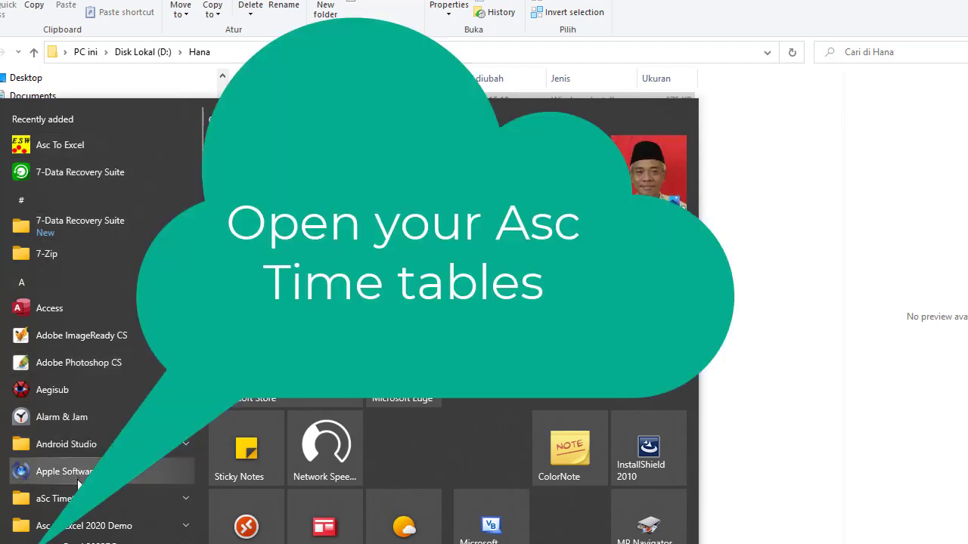
{"action": "left_click", "coordinate": [79, 498]}
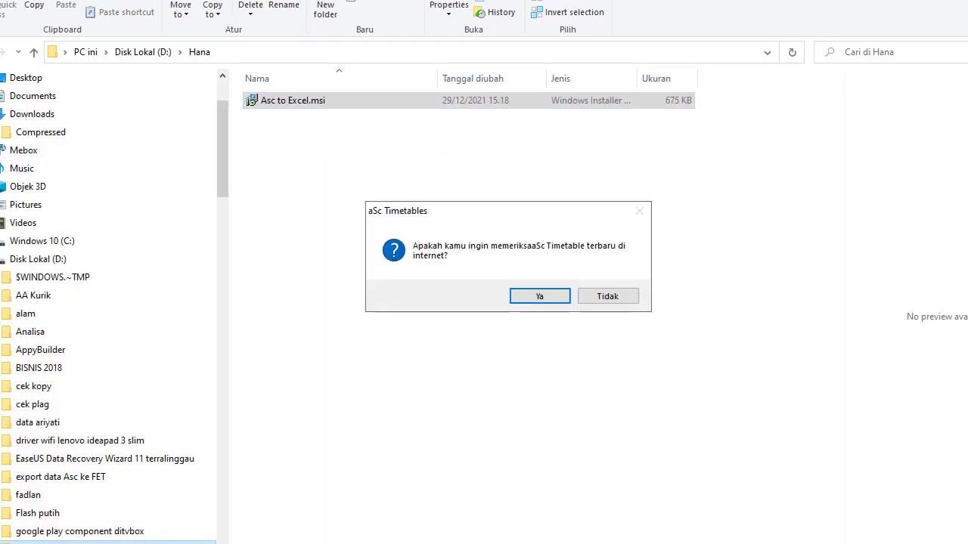
{"action": "left_click", "coordinate": [601, 297]}
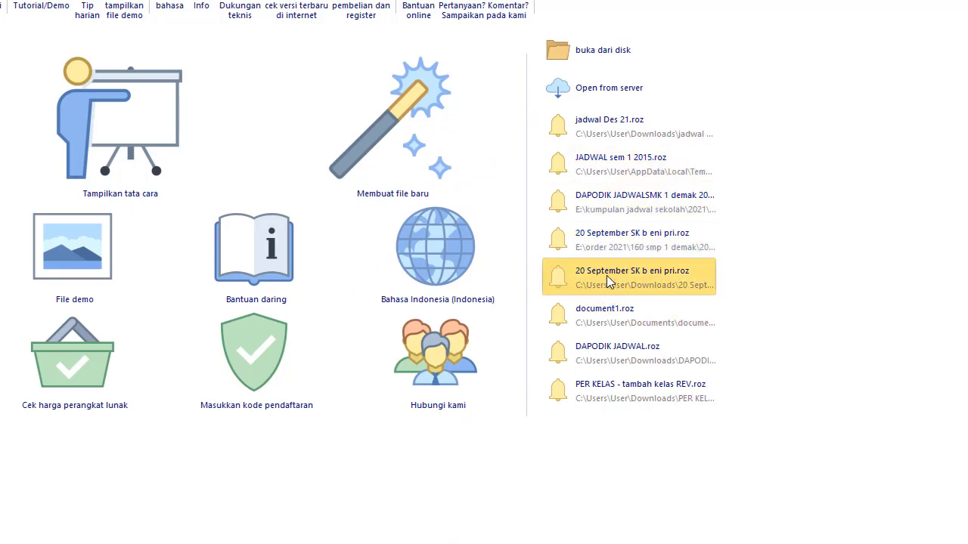
{"action": "left_click", "coordinate": [609, 124]}
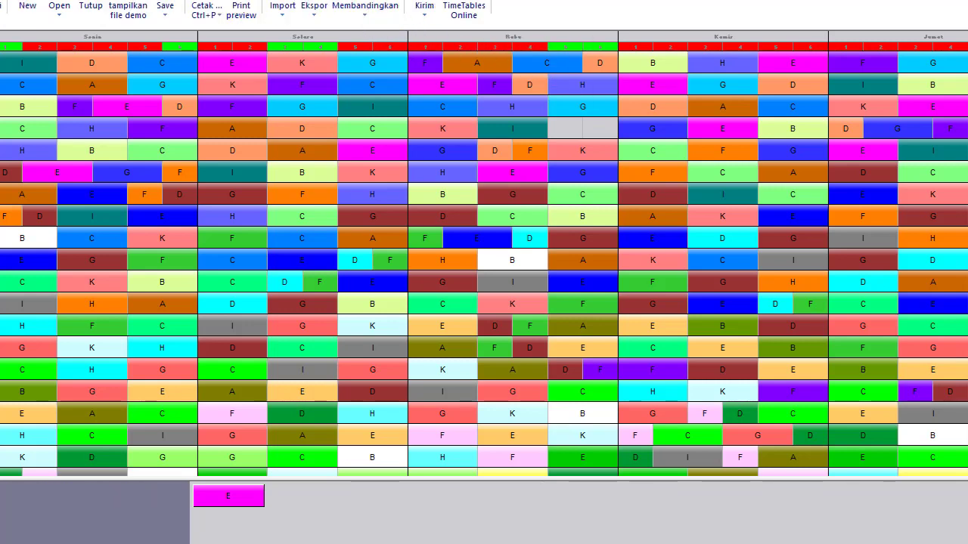
Start exporting the timetable as an aSc Timetables XML Database and choose the Hana folder on Disk Lokal (D:) as the destination
{"action": "left_click", "coordinate": [315, 8]}
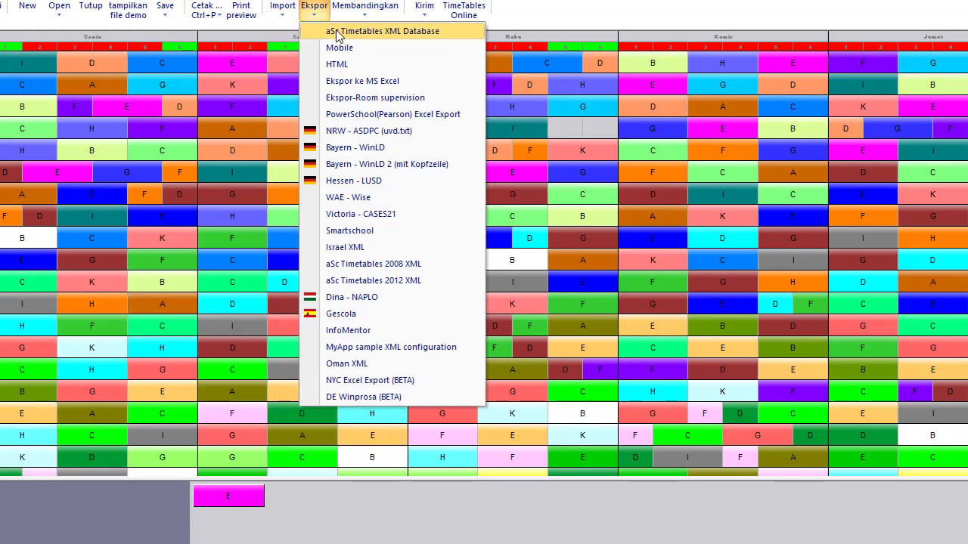
{"action": "left_click", "coordinate": [381, 33]}
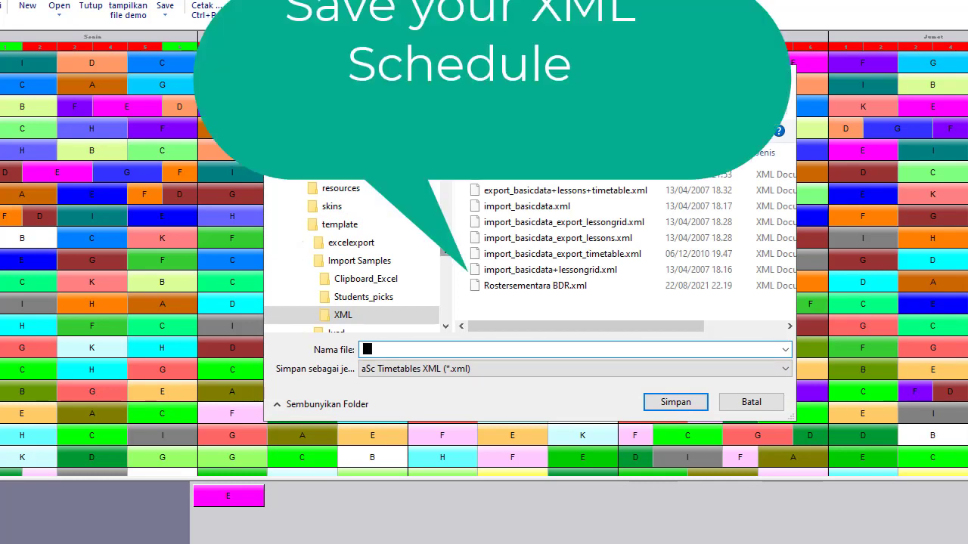
{"action": "scroll", "coordinate": [444, 230], "scroll_direction": "up", "scroll_amount": 2}
{"action": "scroll", "coordinate": [450, 220], "scroll_direction": "up", "scroll_amount": 5}
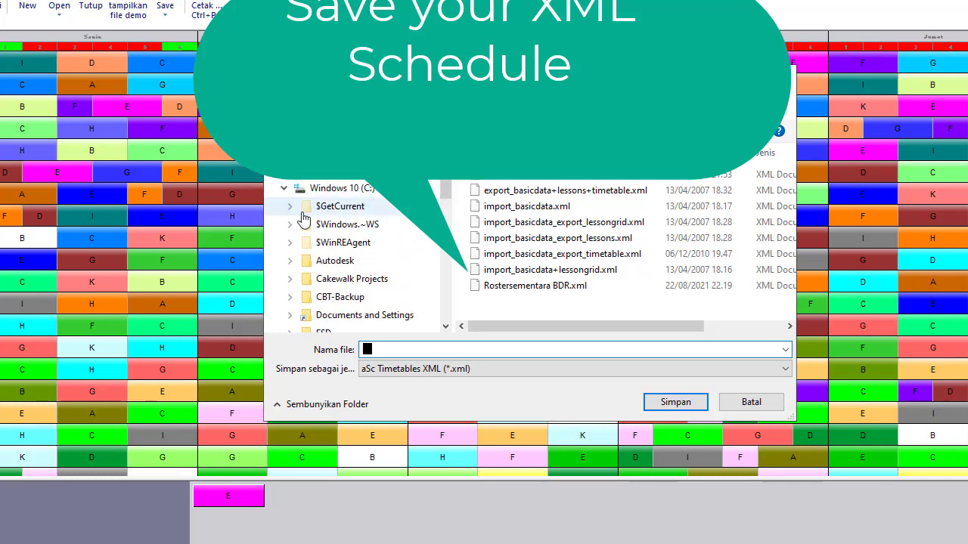
{"action": "left_click", "coordinate": [285, 190]}
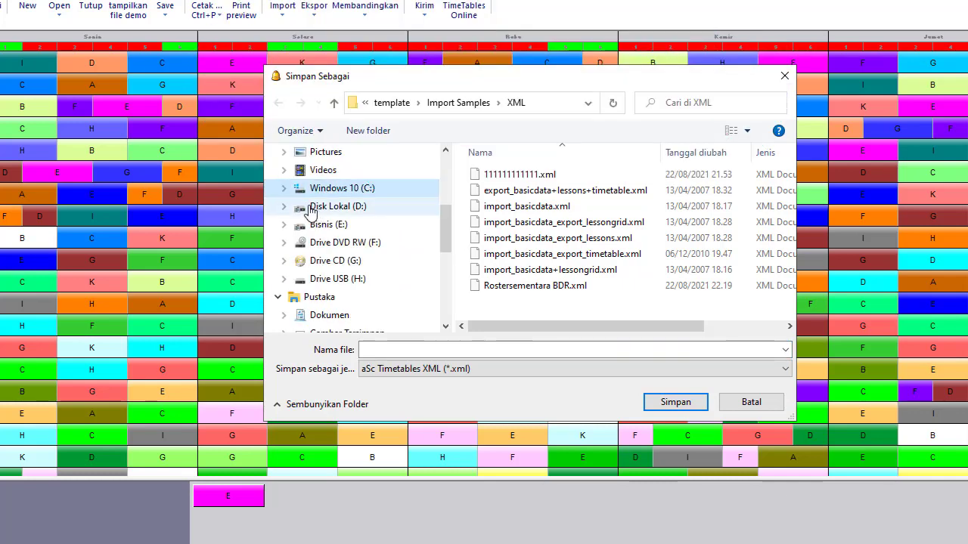
{"action": "left_click", "coordinate": [303, 210]}
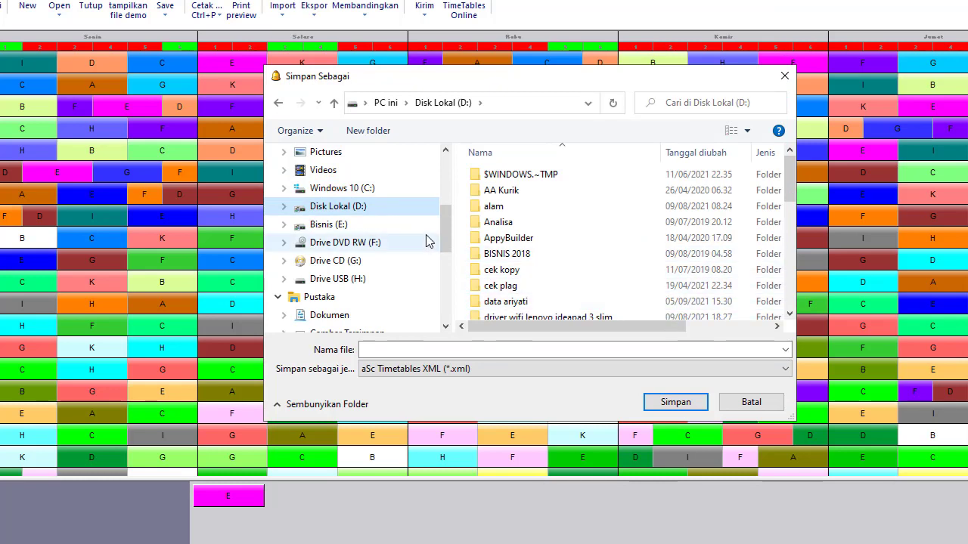
{"action": "scroll", "coordinate": [443, 221], "scroll_direction": "down", "scroll_amount": 1}
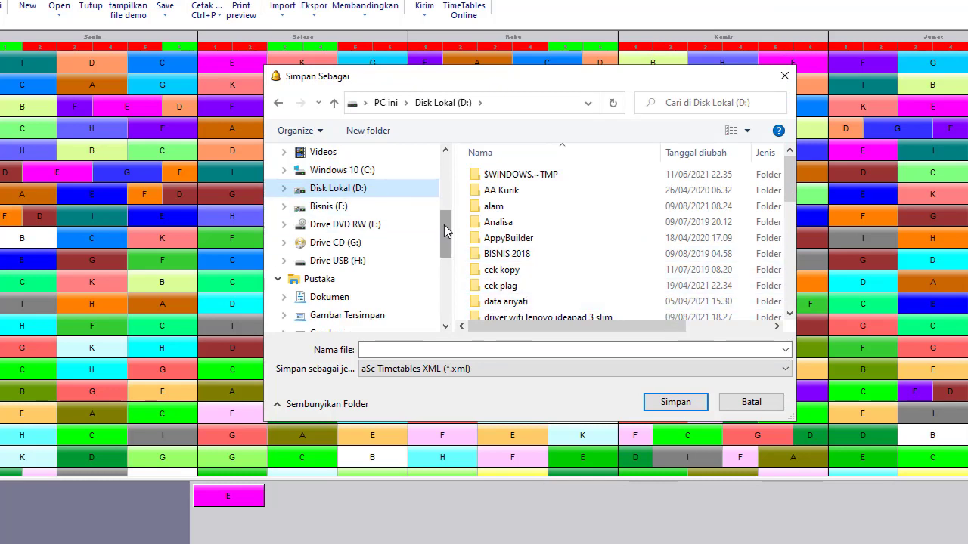
{"action": "left_click", "coordinate": [286, 189]}
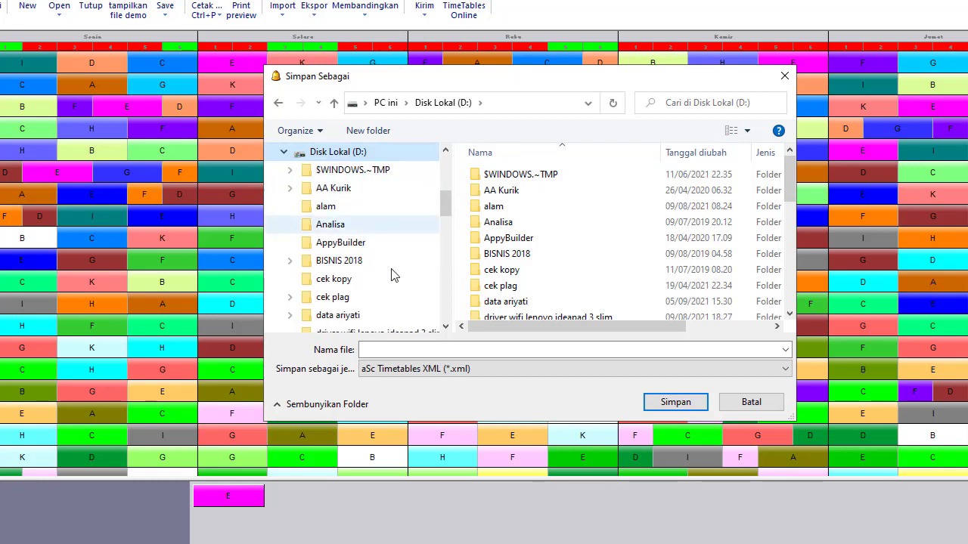
{"action": "left_click_drag", "start_coordinate": [449, 330], "coordinate": [445, 330]}
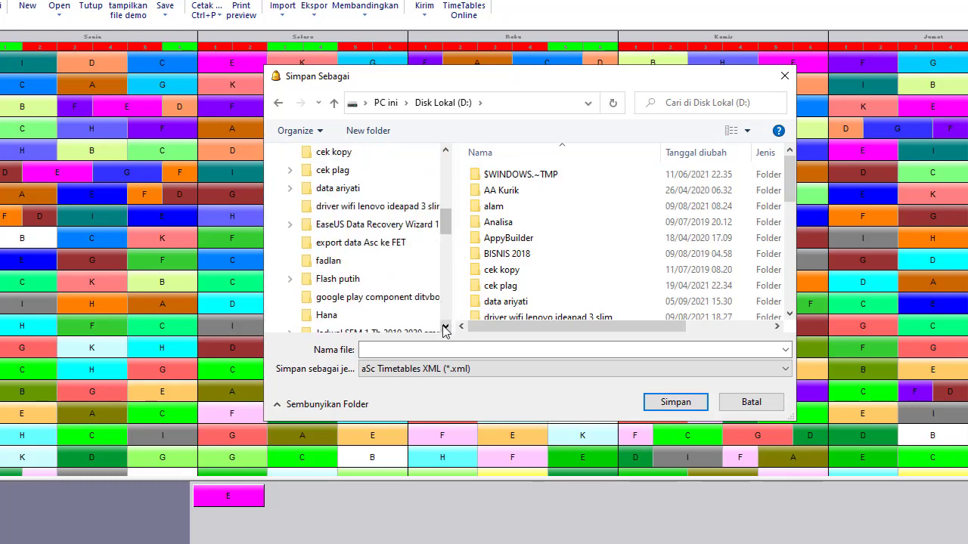
{"action": "left_click", "coordinate": [354, 316]}
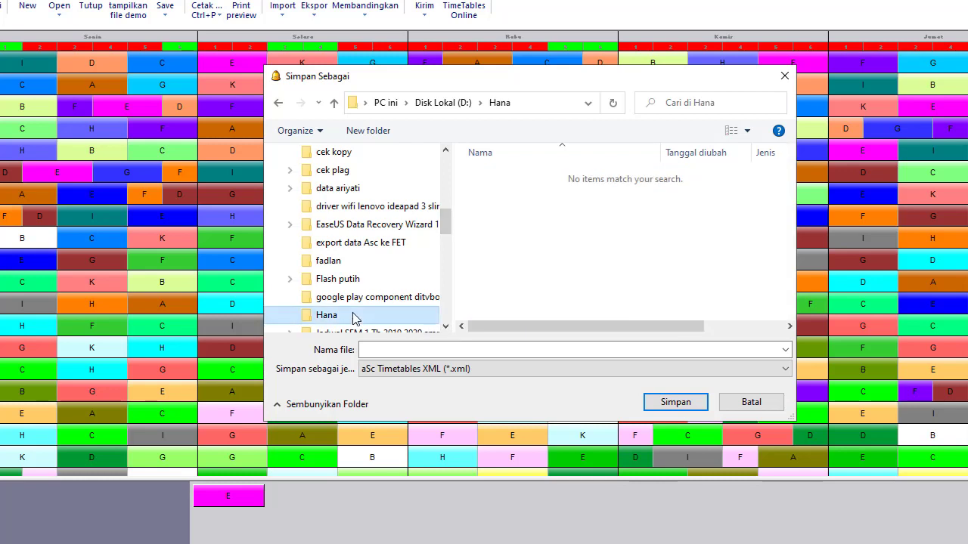
Name the XML export SCHEDULE DEC 2021 and save it
{"action": "left_click", "coordinate": [611, 352]}
{"action": "type", "text": "SC"}
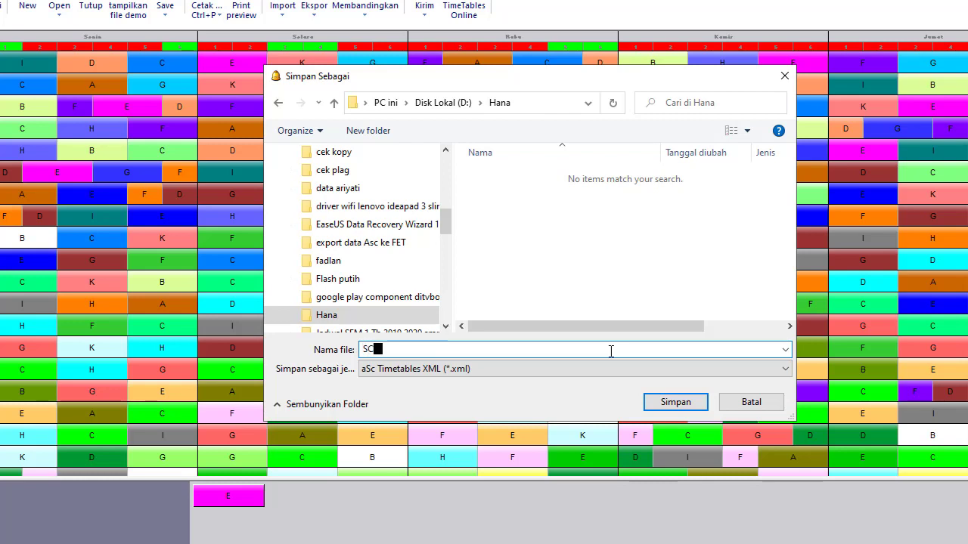
{"action": "type", "text": "HEDULE DEC"}
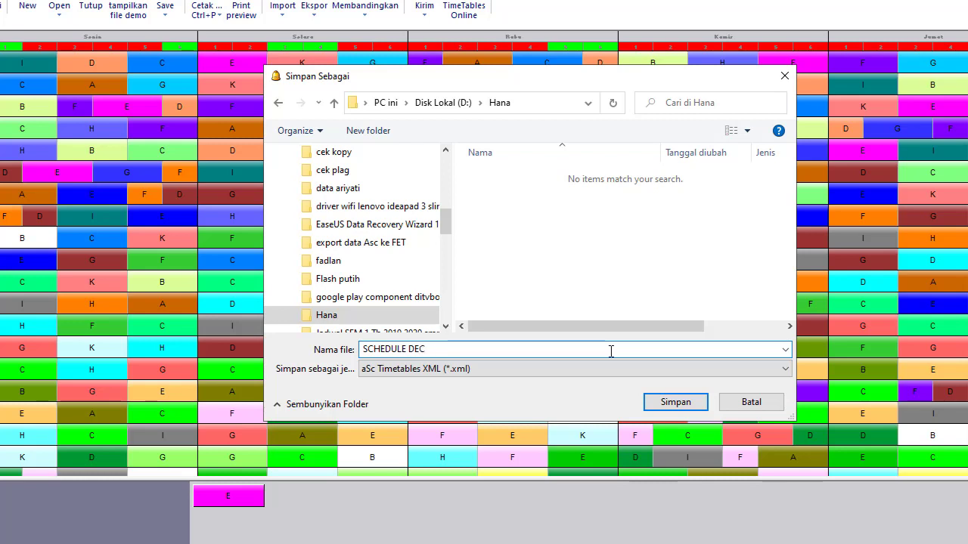
{"action": "type", "text": " 2021"}
{"action": "left_click", "coordinate": [688, 399]}
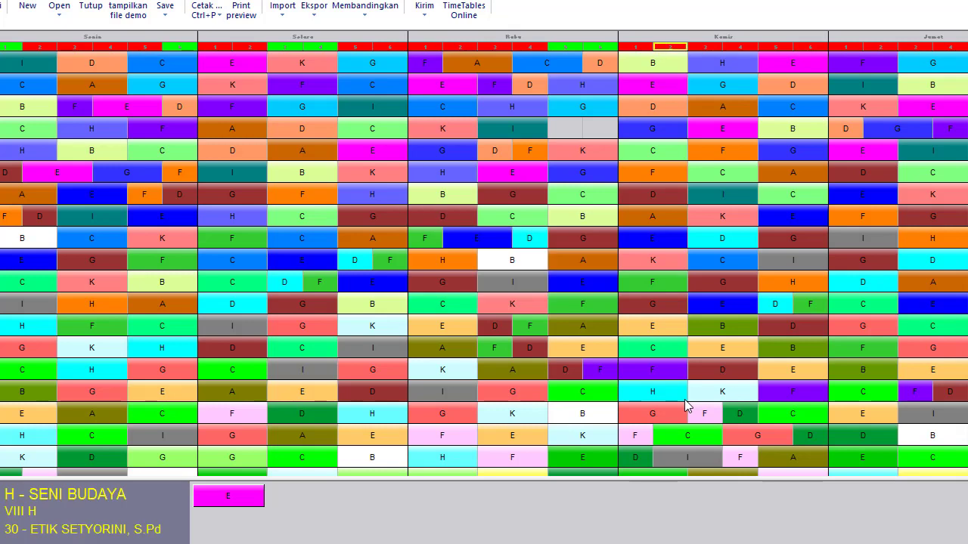
{"action": "left_click_drag", "start_coordinate": [684, 399], "coordinate": [467, 515]}
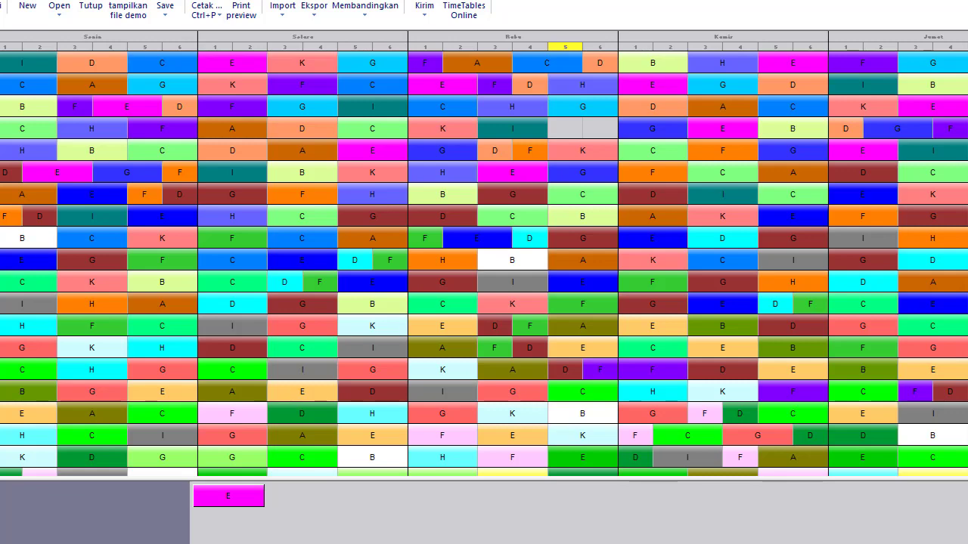
Launch Asc to Excel and begin loading an XML schedule
{"action": "key", "text": "super"}
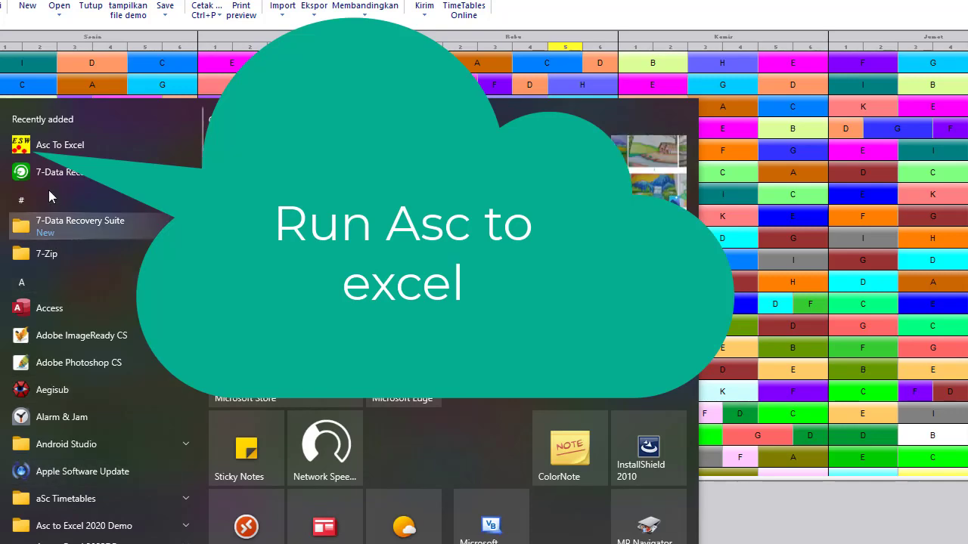
{"action": "left_click", "coordinate": [46, 147]}
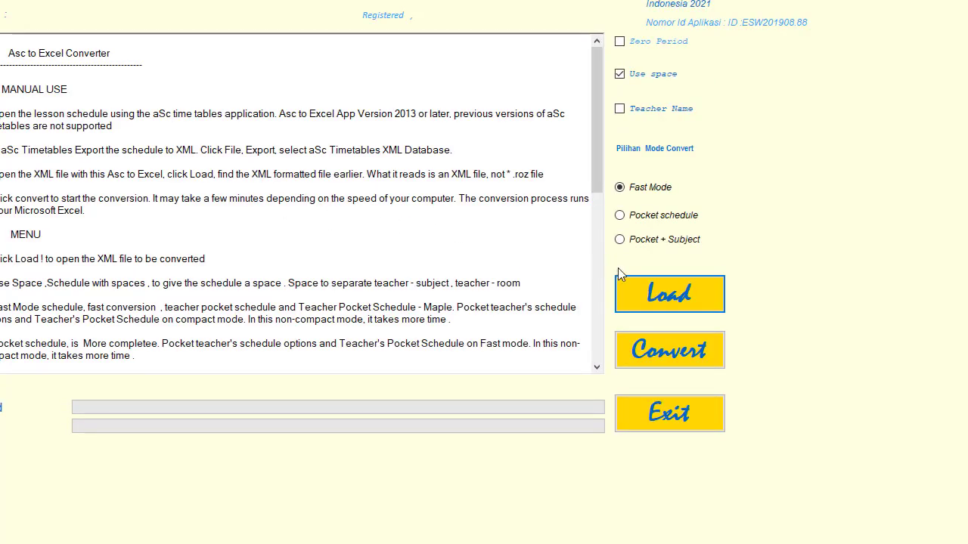
{"action": "left_click", "coordinate": [628, 290]}
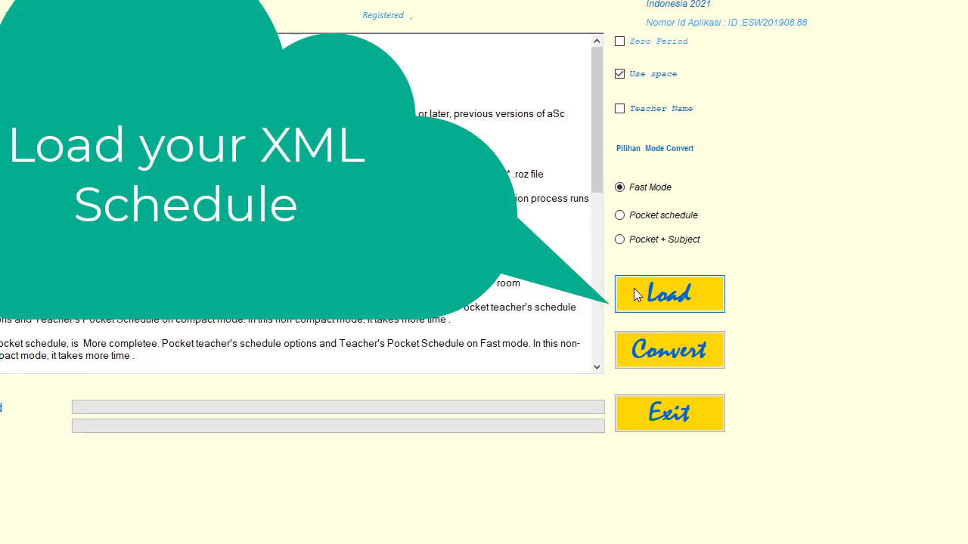
{"action": "left_click", "coordinate": [636, 293]}
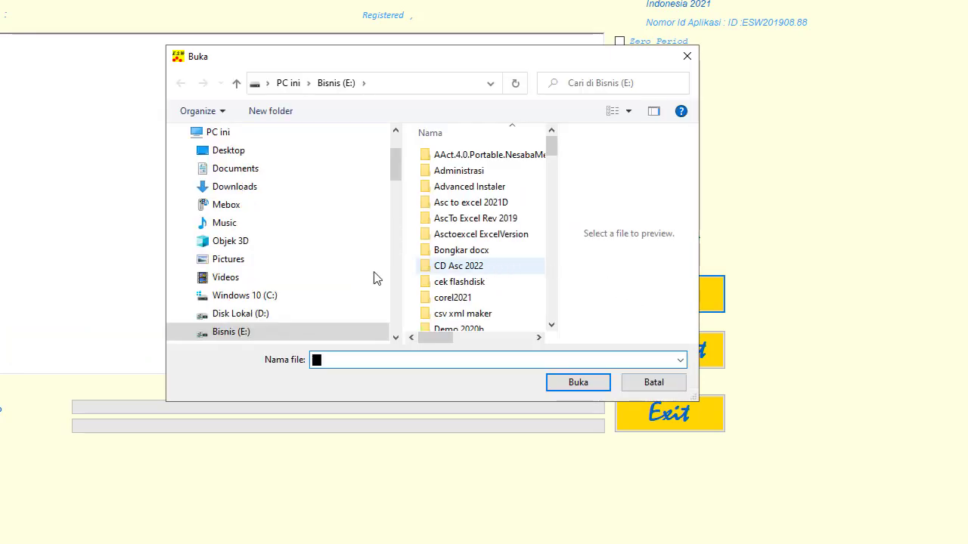
Load SCHEDULE DEC 2021.xml from the Hana folder on Disk Lokal (D:)
{"action": "left_click", "coordinate": [277, 315]}
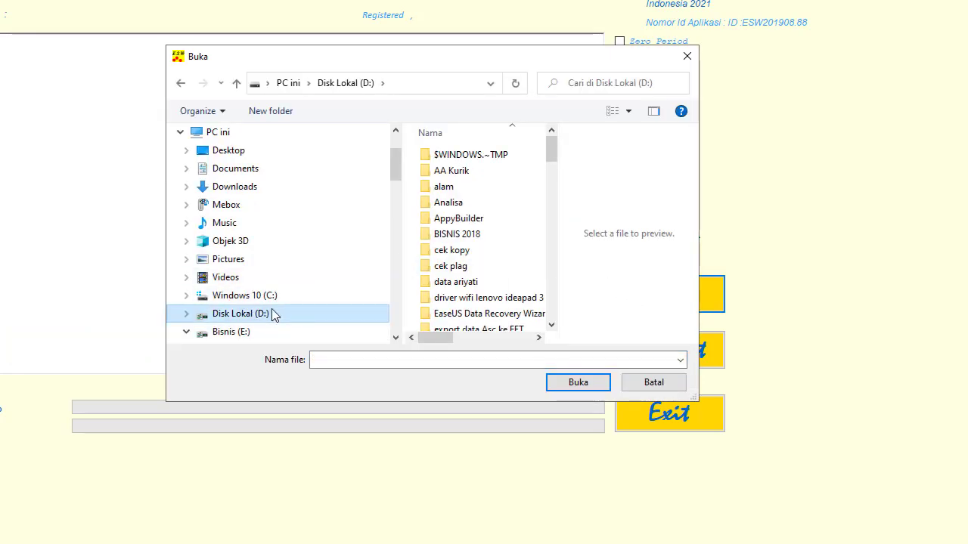
{"action": "left_click", "coordinate": [551, 326]}
{"action": "left_click", "coordinate": [552, 325]}
{"action": "left_click", "coordinate": [551, 325]}
{"action": "left_click", "coordinate": [551, 325]}
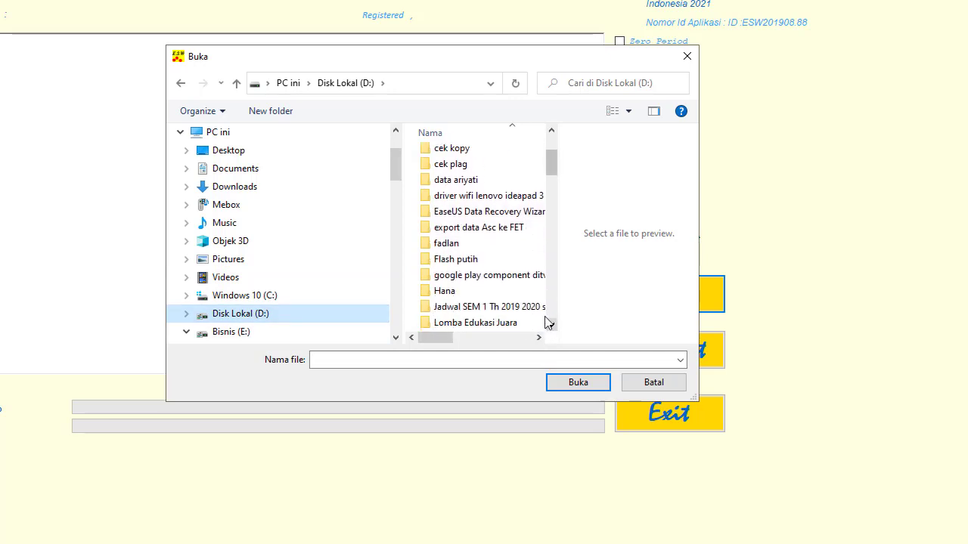
{"action": "double_click", "coordinate": [444, 292]}
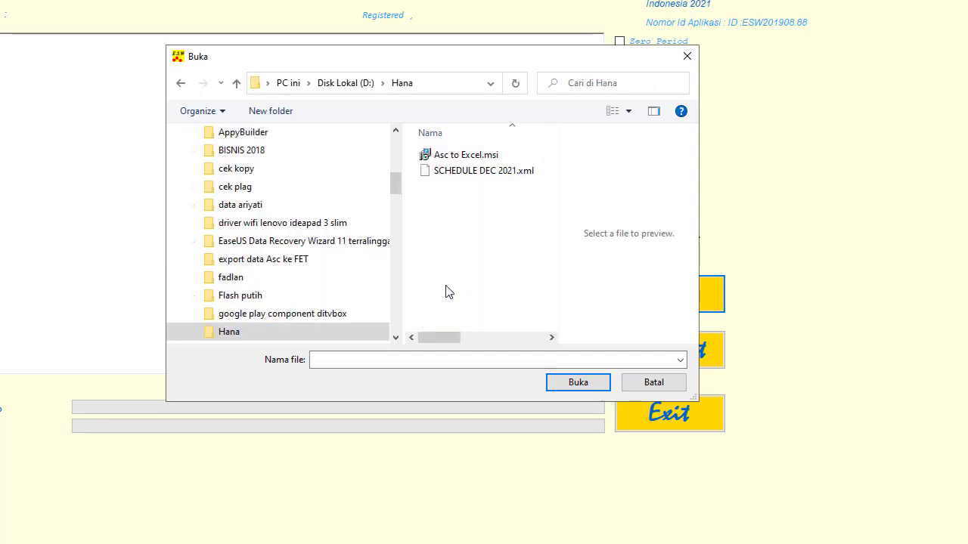
{"action": "left_click", "coordinate": [462, 174]}
{"action": "left_click", "coordinate": [462, 173]}
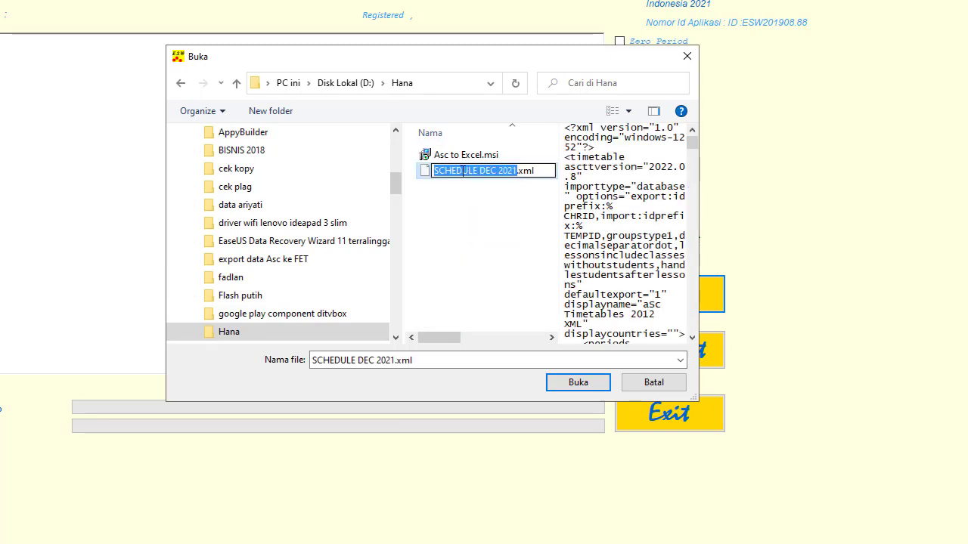
{"action": "left_click", "coordinate": [429, 172]}
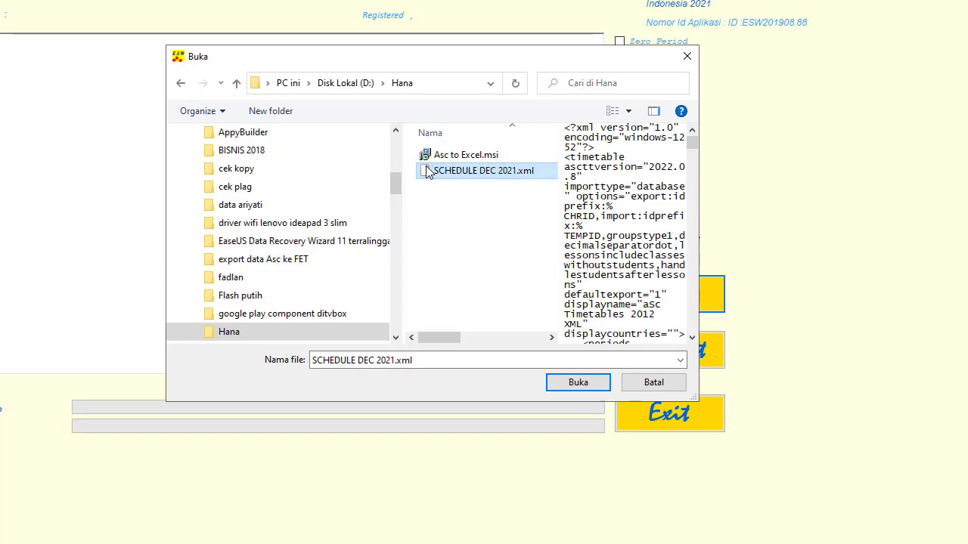
{"action": "left_click", "coordinate": [576, 384]}
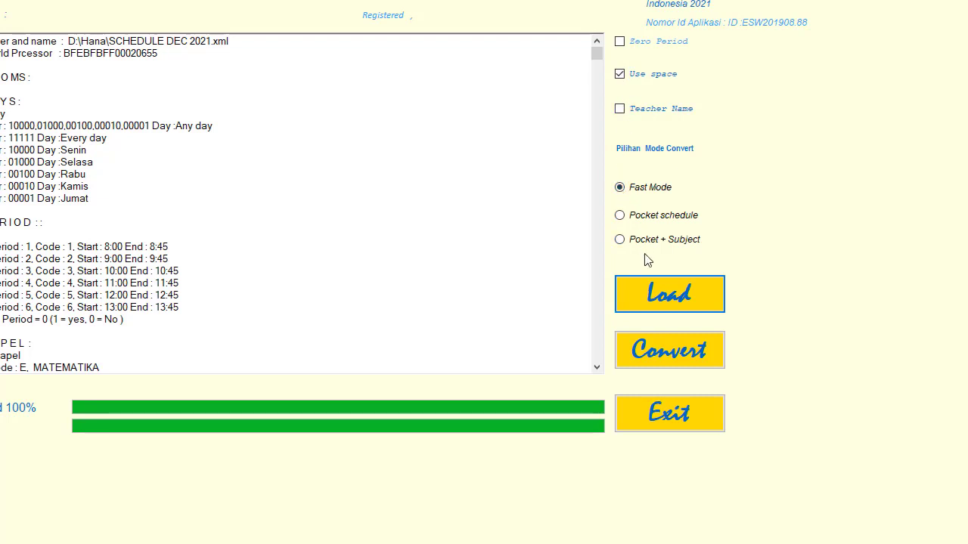
Convert the loaded schedule in Fast Mode, dismiss the completion message, and maximize the generated Excel workbook
{"action": "left_click", "coordinate": [651, 346]}
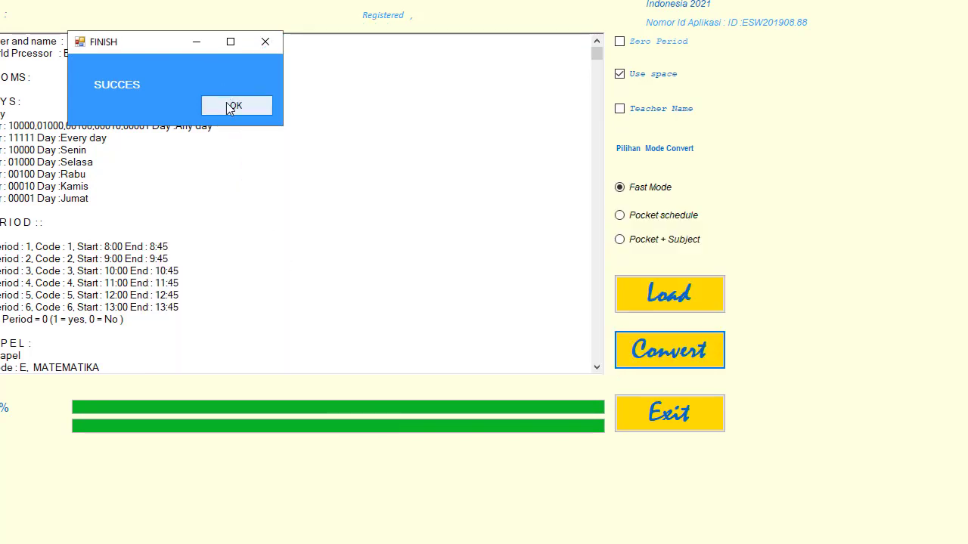
{"action": "left_click", "coordinate": [227, 107]}
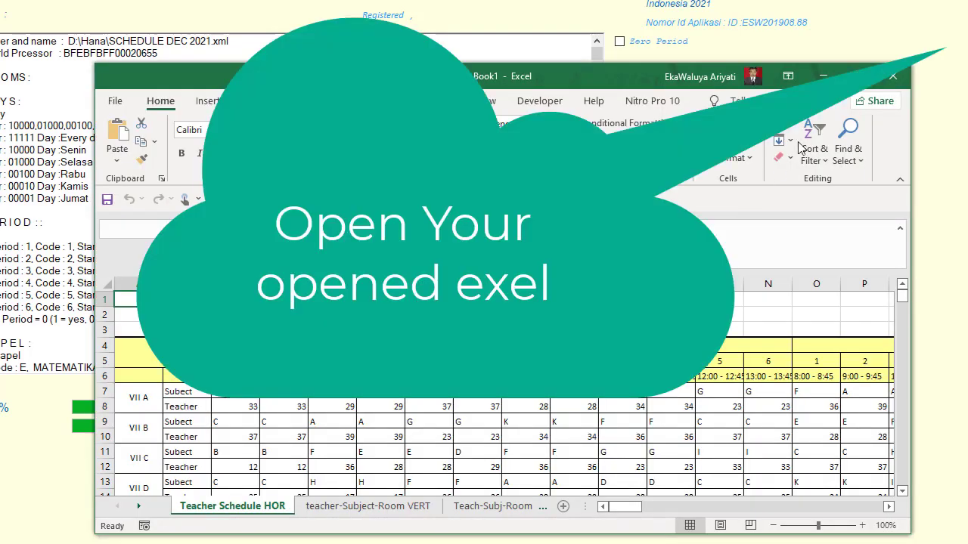
{"action": "left_click", "coordinate": [857, 76]}
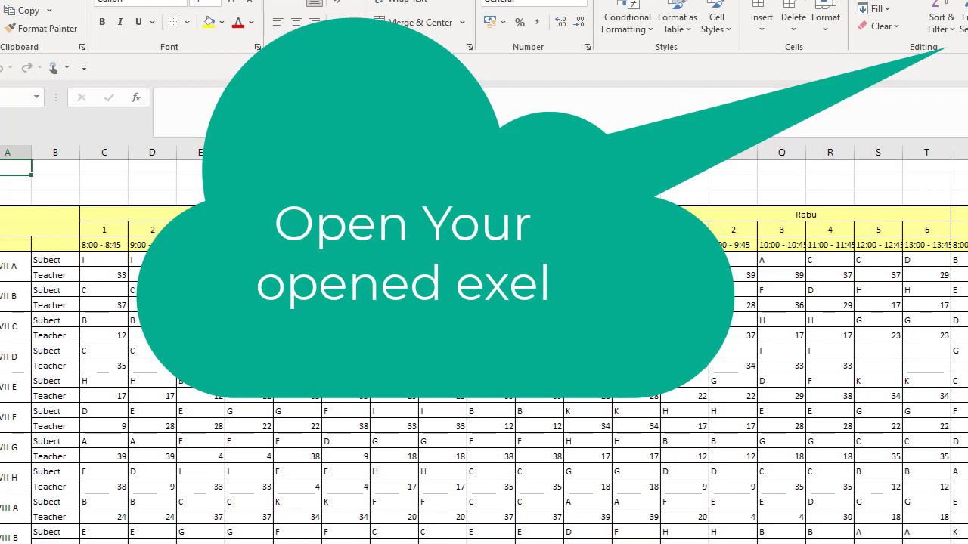
Look through the generated workbook's sheets to compare the teacher, subject and room schedule layouts
{"action": "key", "text": "ctrl+Page_Down"}
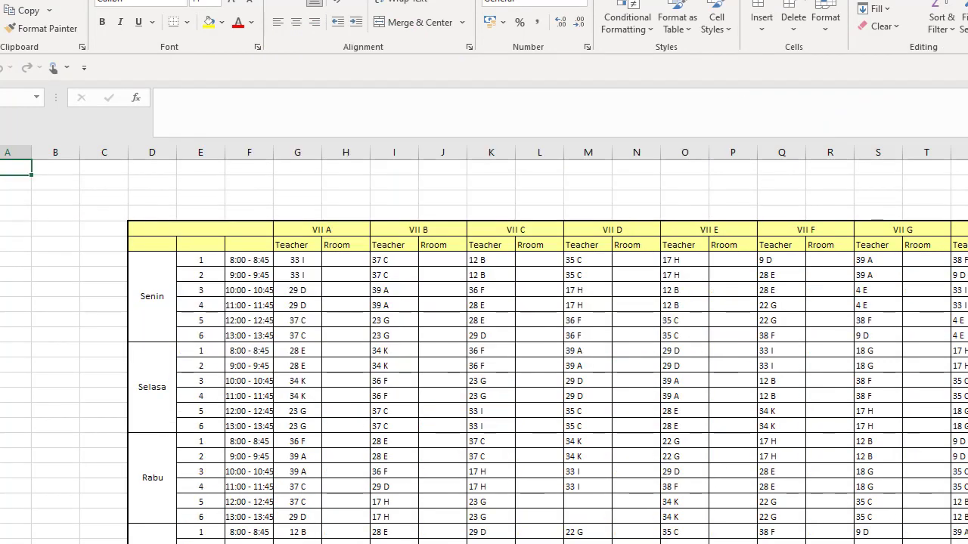
{"action": "key", "text": "ctrl+Page_Down"}
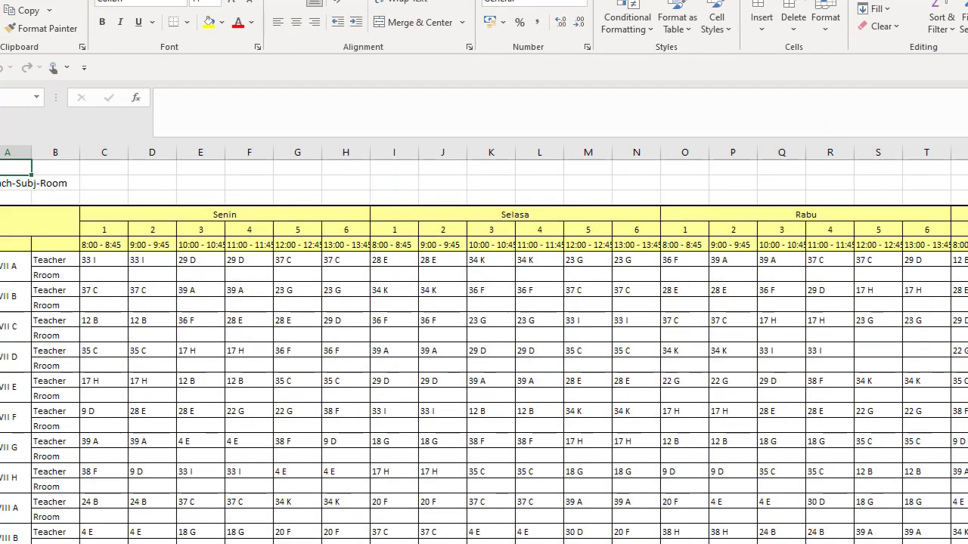
{"action": "key", "text": "ctrl+Page_Up"}
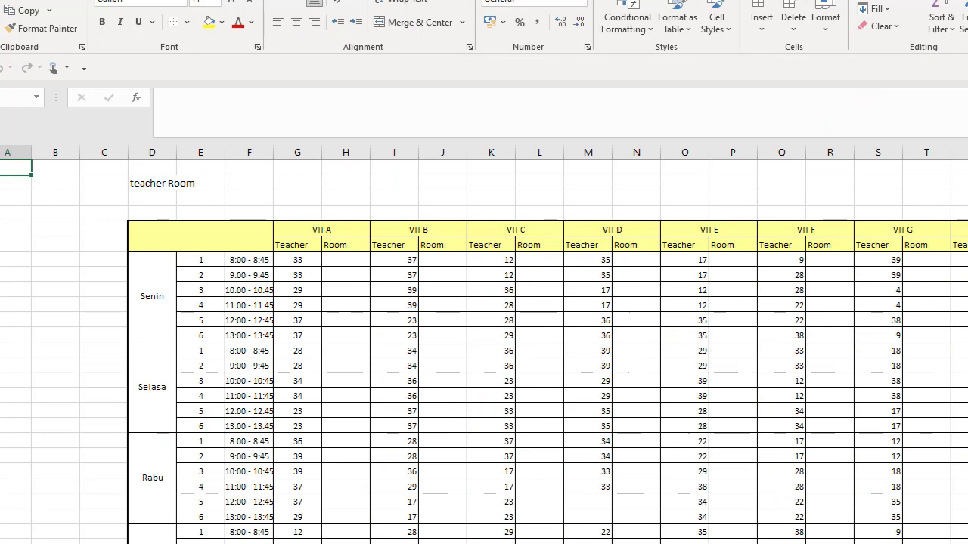
{"action": "key", "text": "ctrl+Page_Down"}
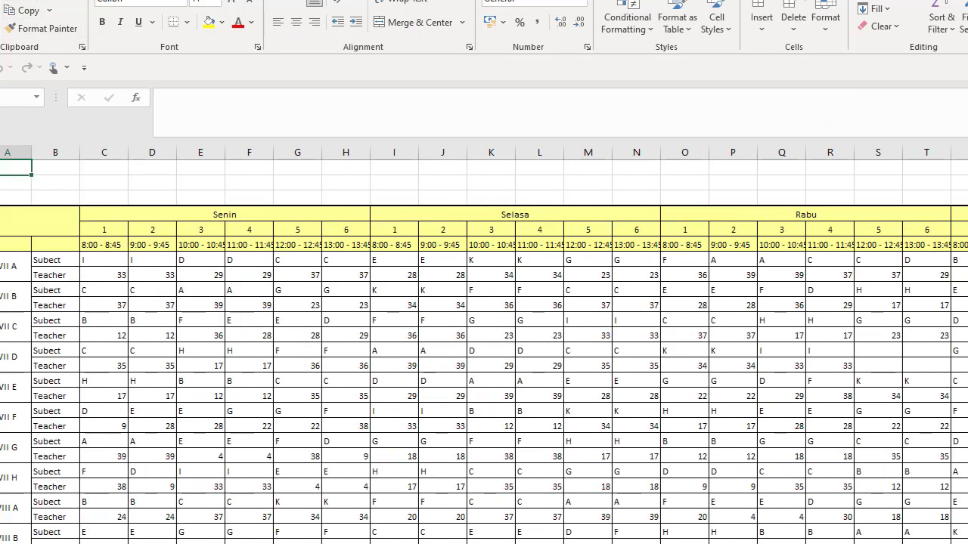
Start saving the generated workbook and choose the Hana folder on Local Disk (D:) as its location
{"action": "left_click", "coordinate": [19, 1]}
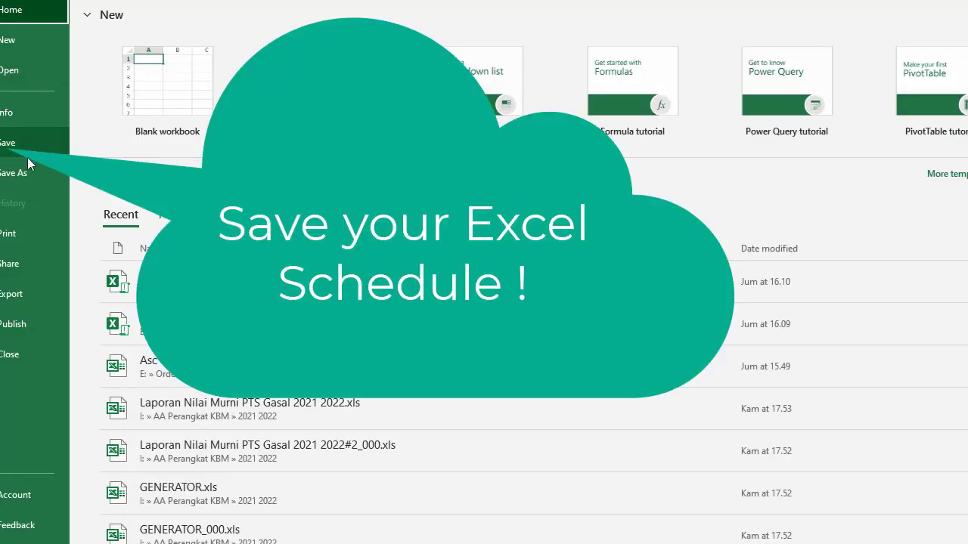
{"action": "left_click", "coordinate": [19, 146]}
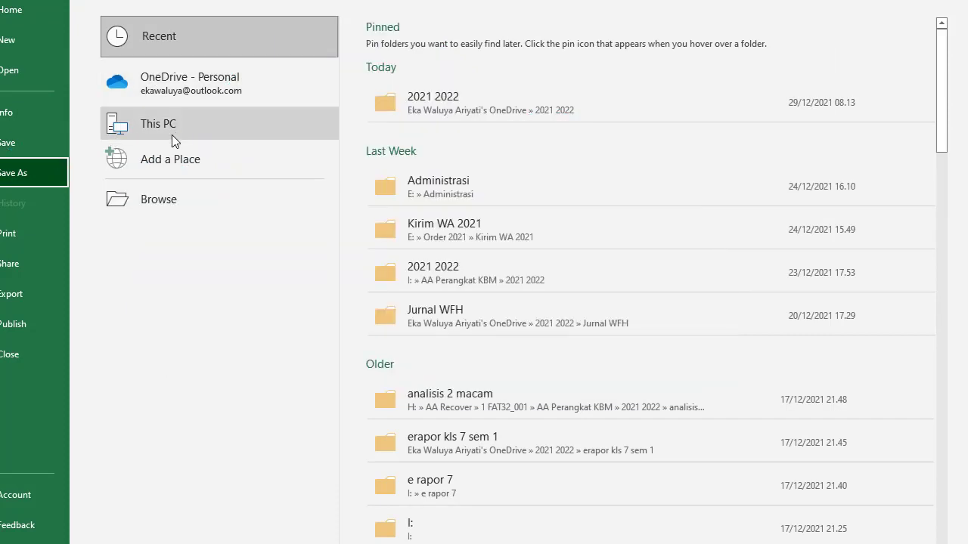
{"action": "left_click", "coordinate": [171, 134]}
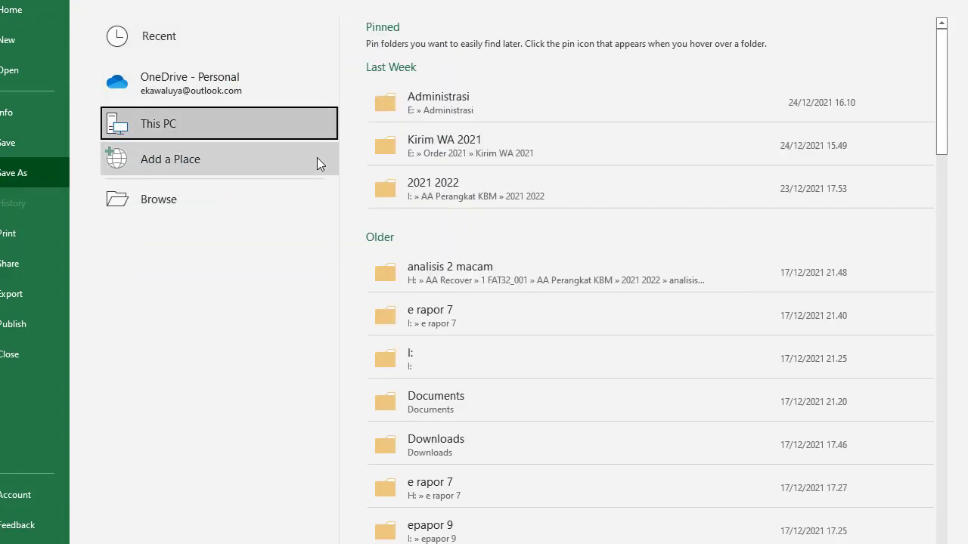
{"action": "left_click", "coordinate": [213, 197]}
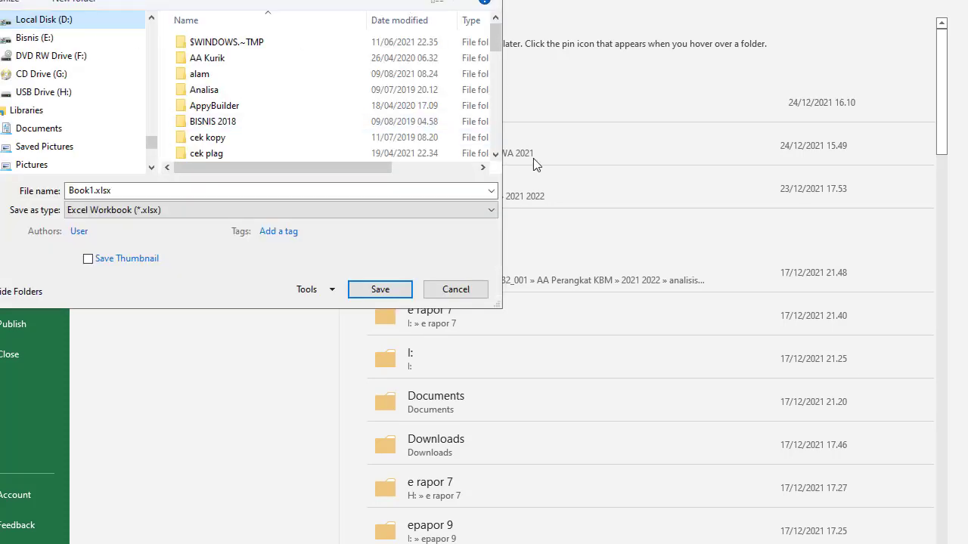
{"action": "scroll", "coordinate": [497, 156], "scroll_direction": "down", "scroll_amount": 3}
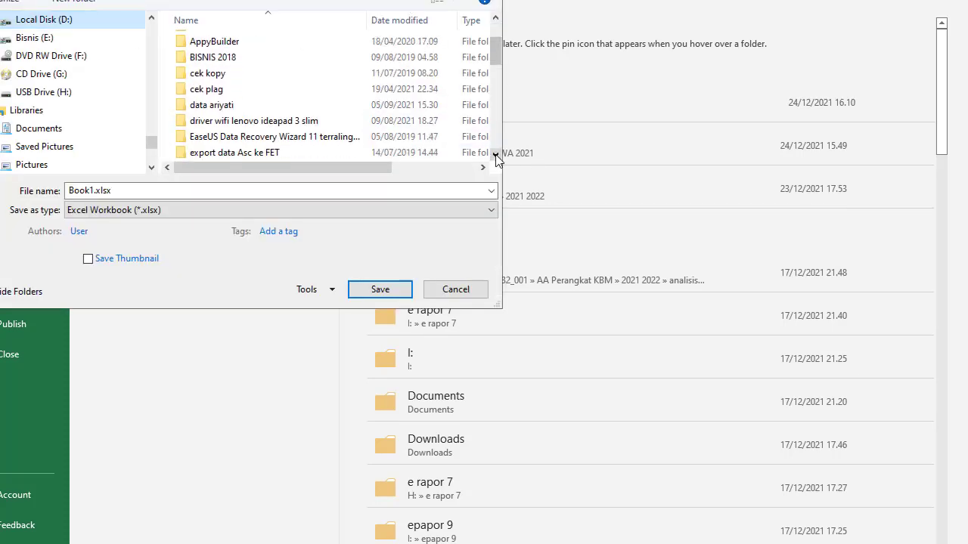
{"action": "scroll", "coordinate": [496, 156], "scroll_direction": "down", "scroll_amount": 2}
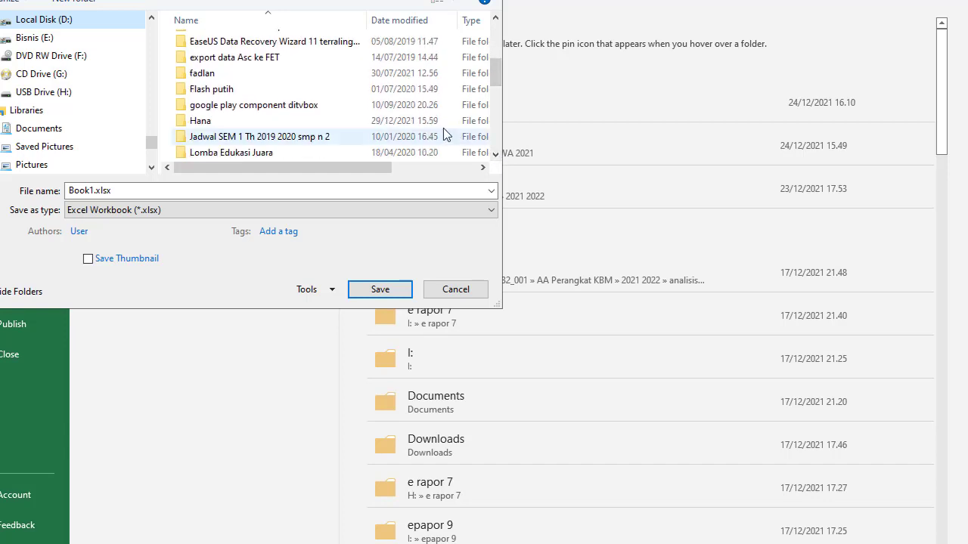
{"action": "double_click", "coordinate": [195, 118]}
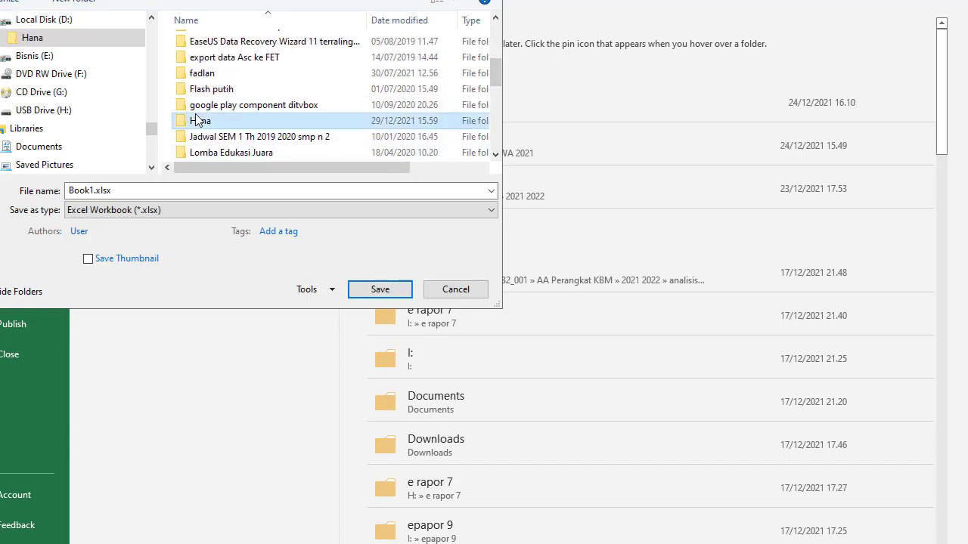
Name the workbook SCHEDULE DEC 2021 and save it in the Excel Workbook (*.xlsx) format
{"action": "left_click", "coordinate": [161, 190]}
{"action": "double_click", "coordinate": [111, 190]}
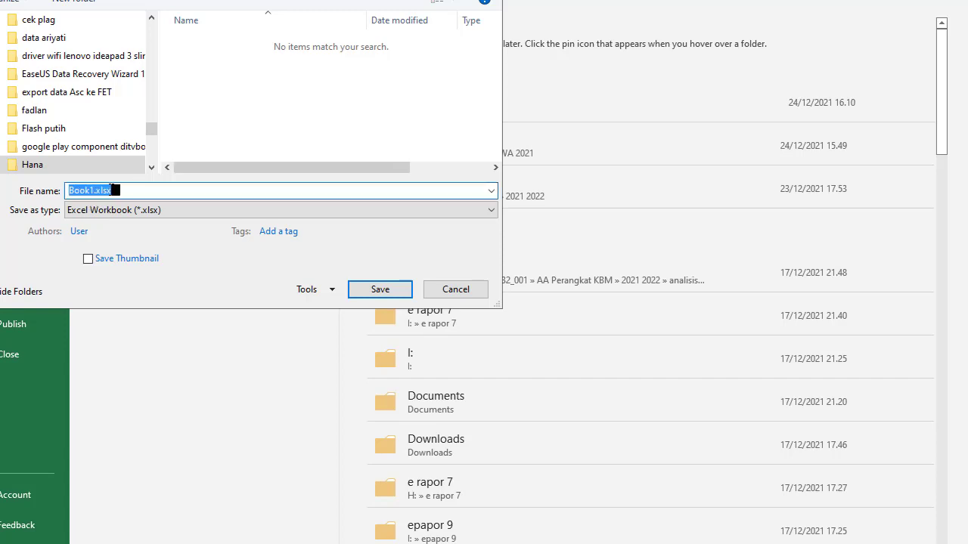
{"action": "type", "text": "SH"}
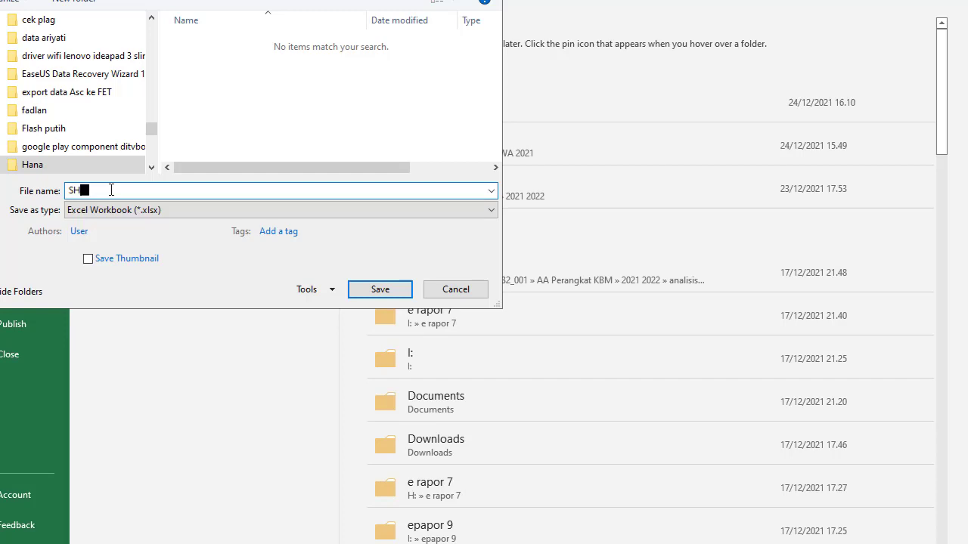
{"action": "key", "text": "BackSpace"}
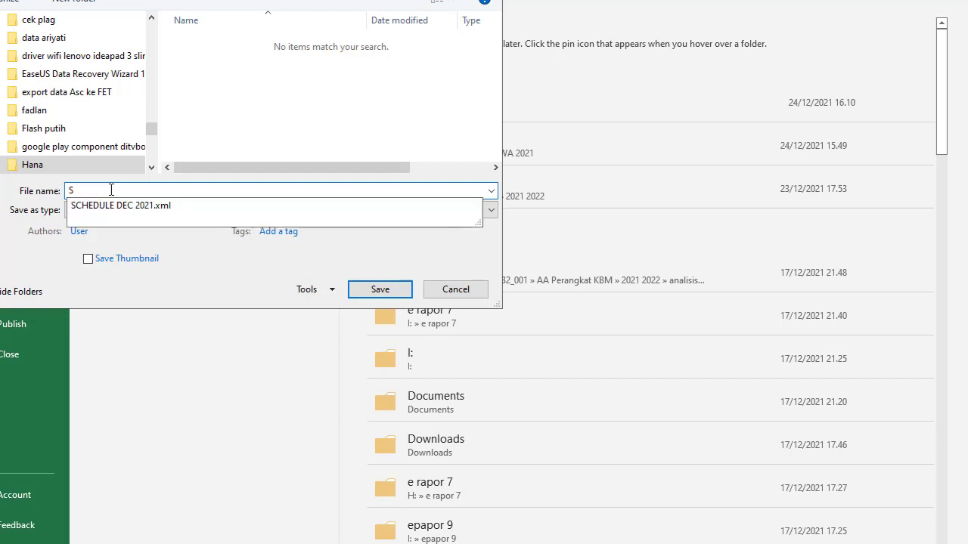
{"action": "type", "text": "CHEDUK"}
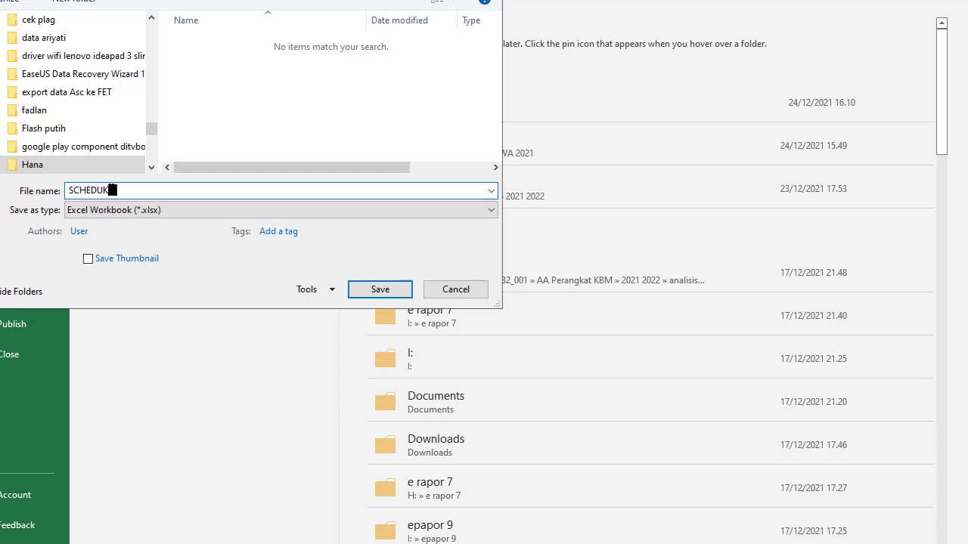
{"action": "key", "text": "BackSpace"}
{"action": "type", "text": "LE D"}
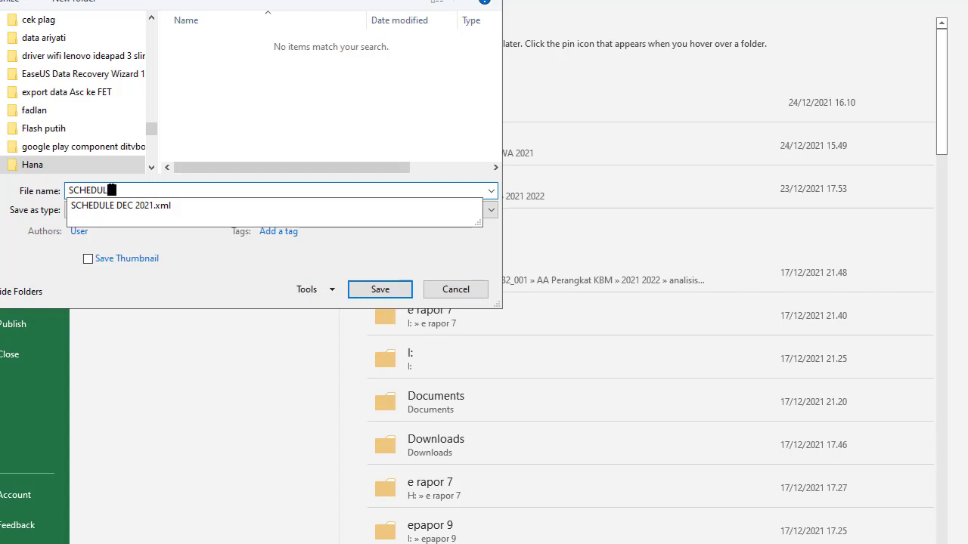
{"action": "type", "text": "EC 2021"}
{"action": "left_click", "coordinate": [386, 291]}
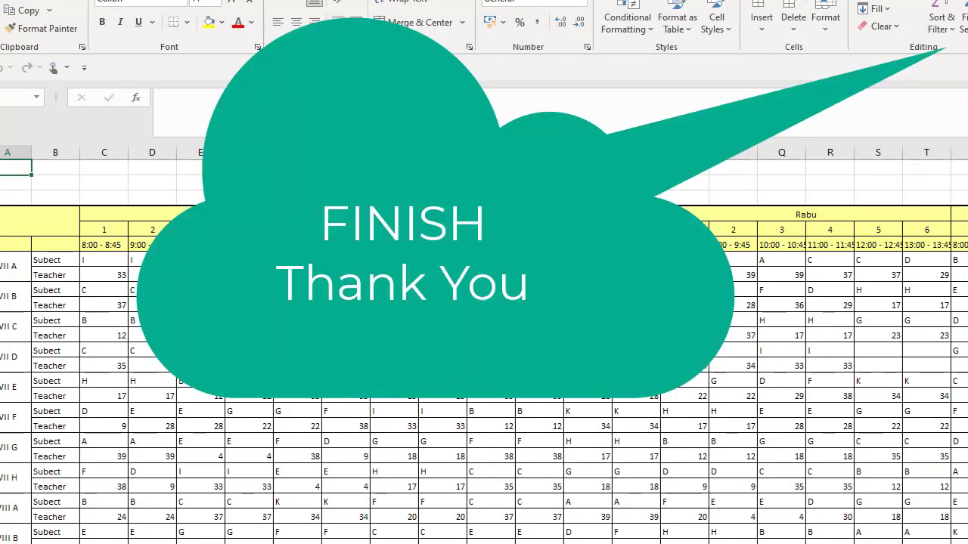